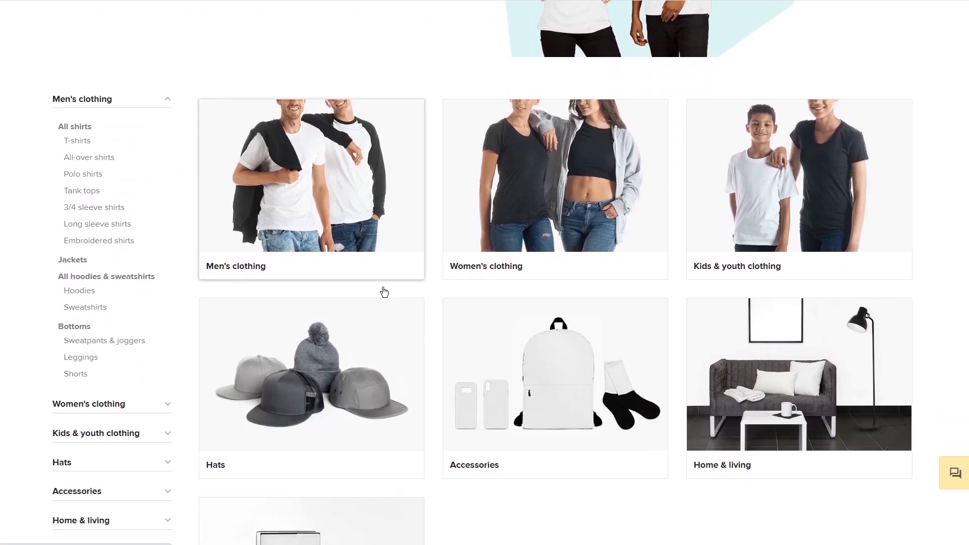
Choose the Classic Dad Hat | Yupoong 6245CM from the embroidered hats as the product to design.
click(316, 387)
click(369, 240)
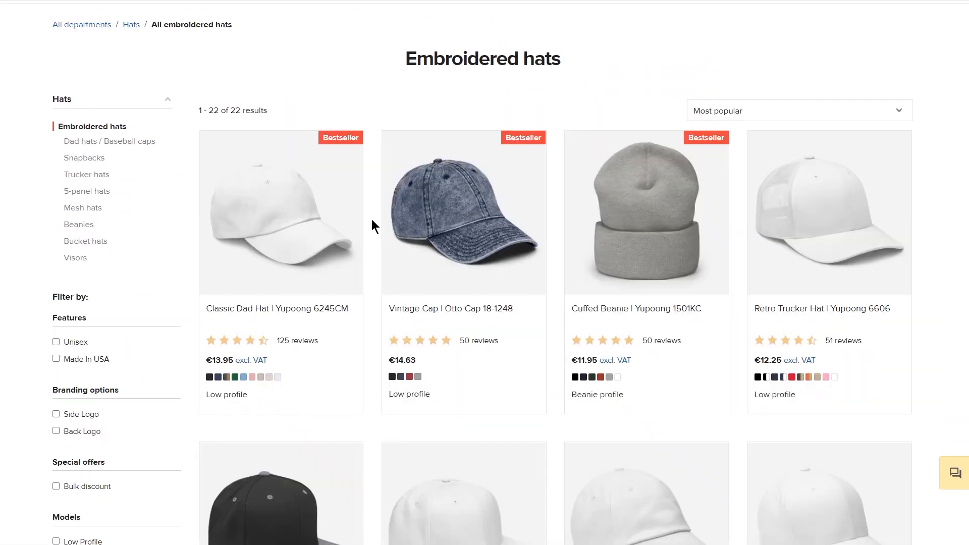
click(293, 249)
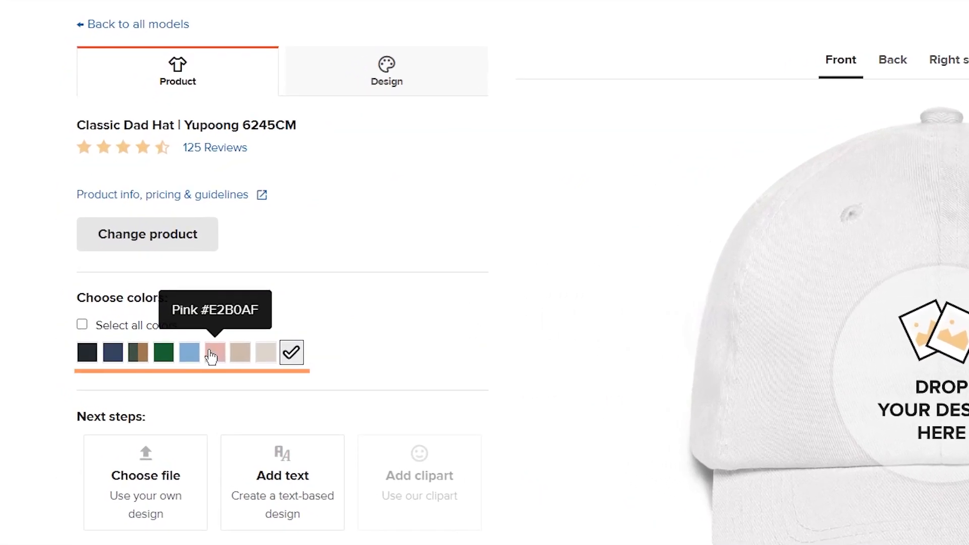
Add Pink and Stone to the hat's selected colors and preview the white hat.
click(211, 356)
click(266, 358)
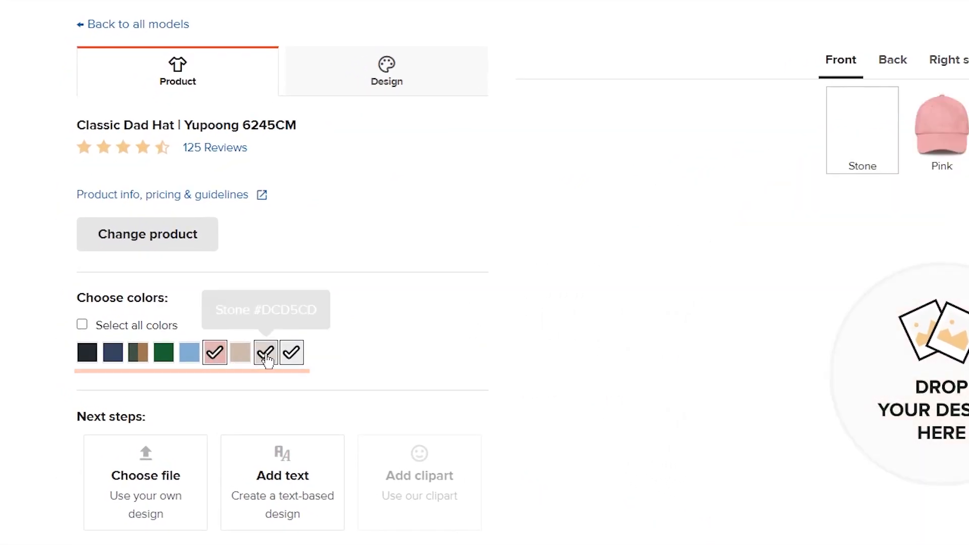
click(292, 358)
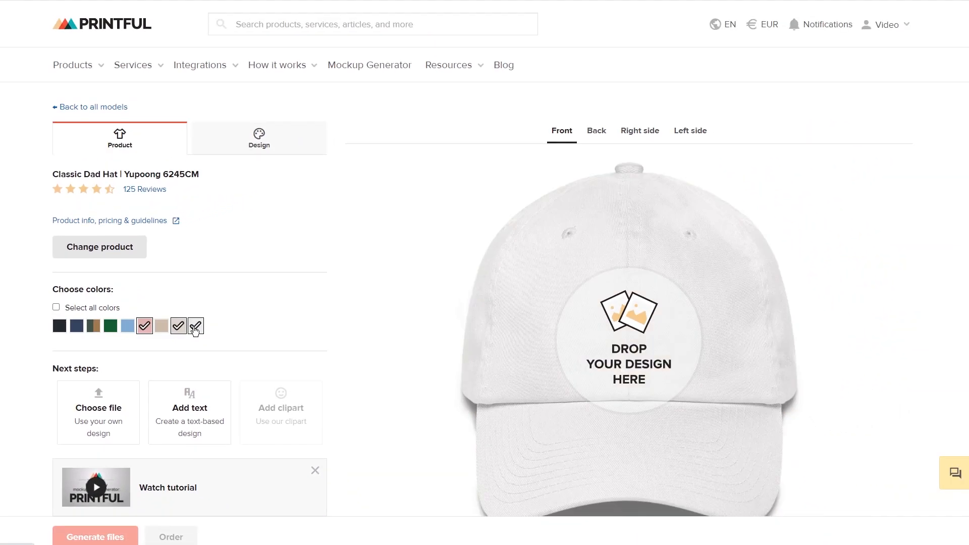
Go to the hat's design tools and examine the back, right side, left side and front placements.
click(261, 141)
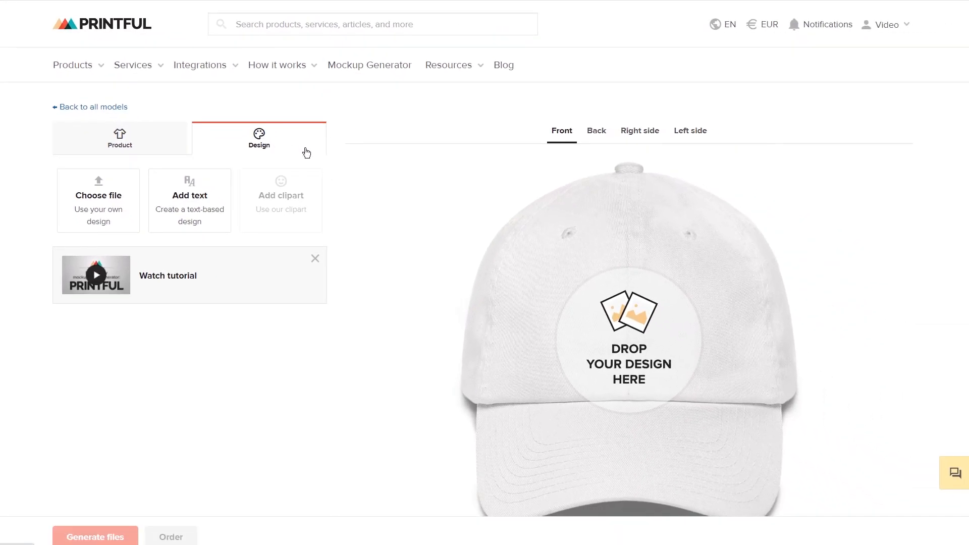
click(596, 132)
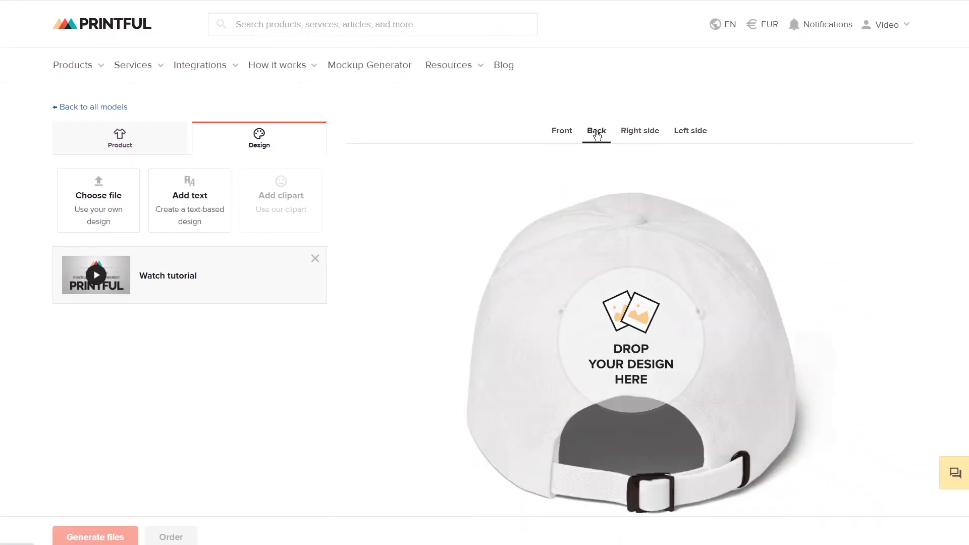
click(640, 133)
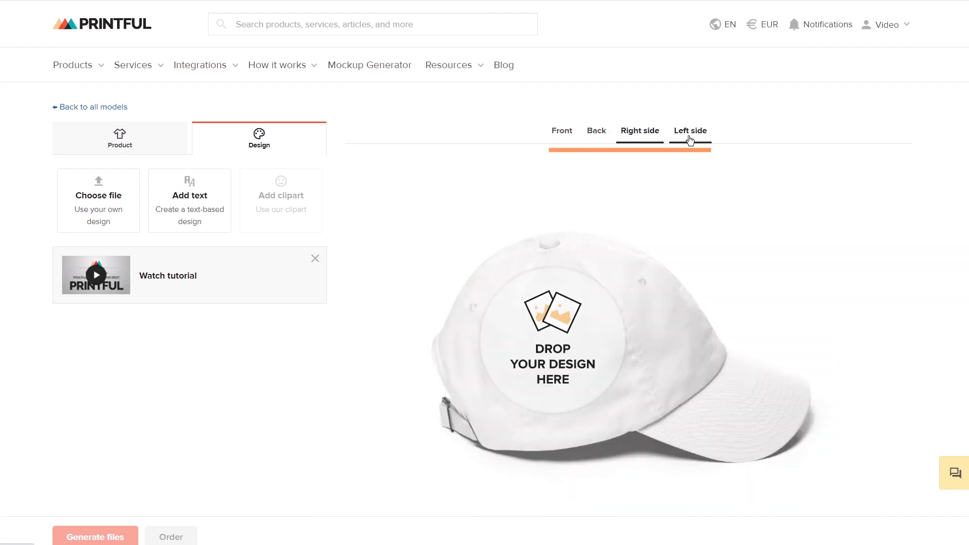
click(689, 132)
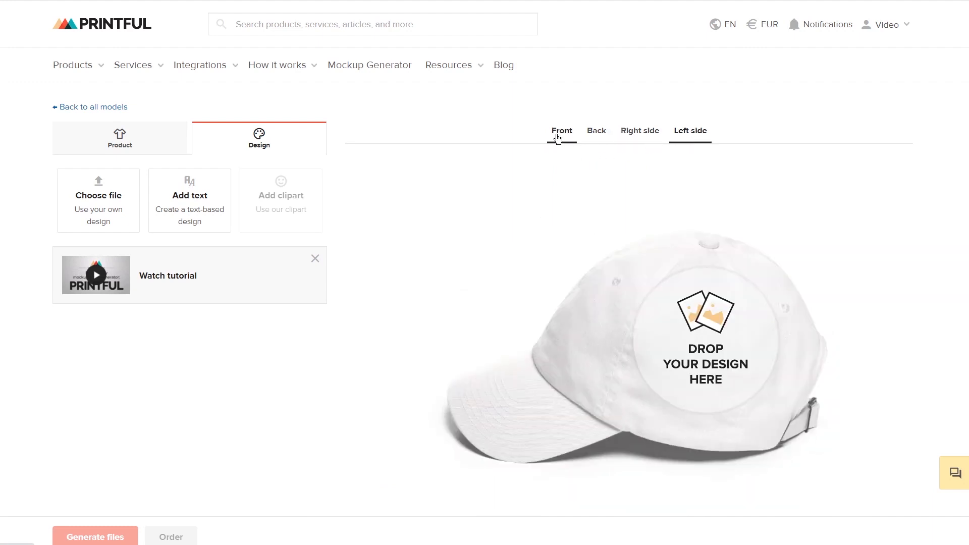
click(560, 133)
Browse the ready-made embroidery sample files in the store's file library.
click(117, 208)
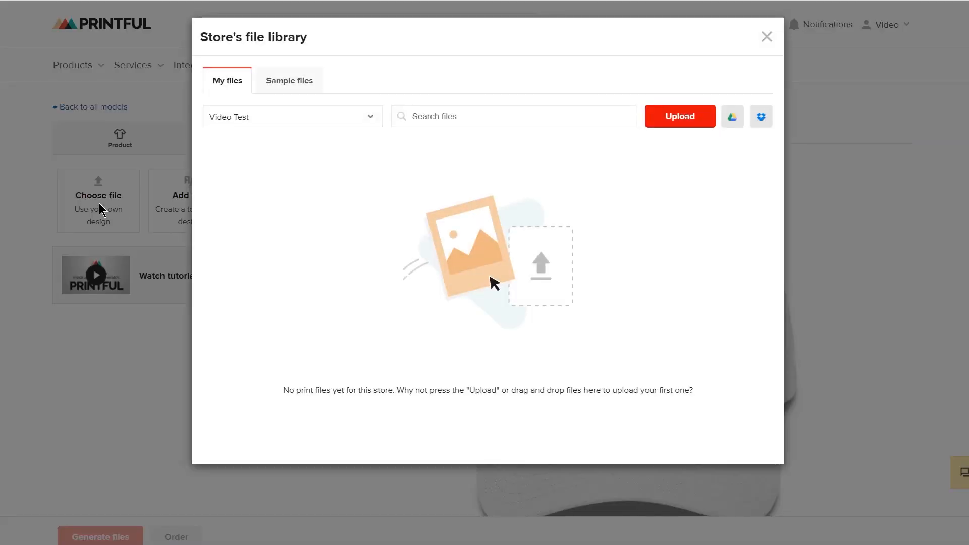
click(293, 81)
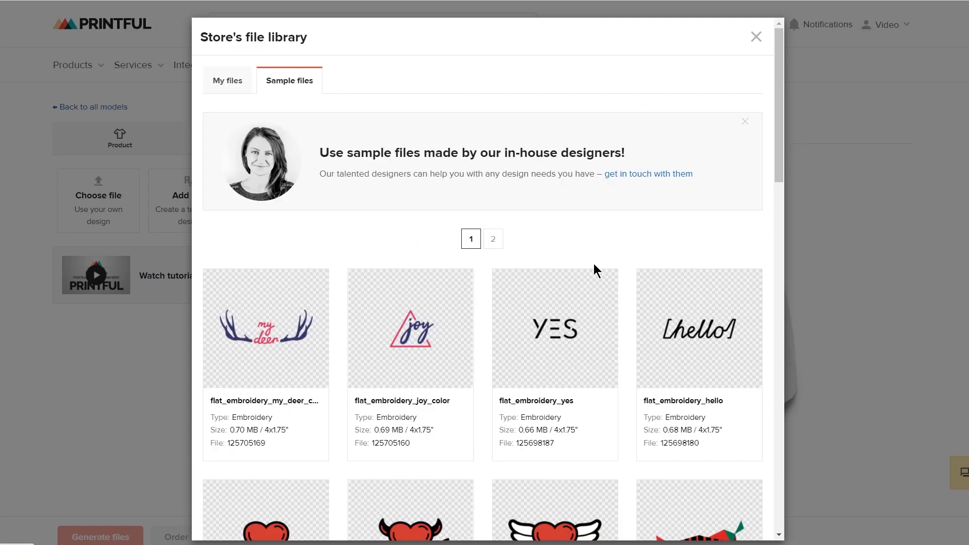
scroll(696, 297, down, 15)
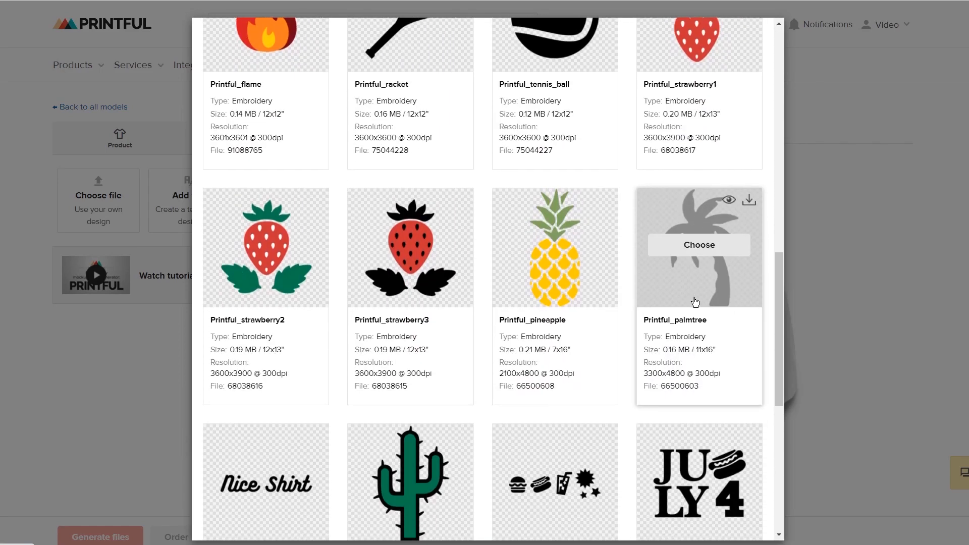
scroll(694, 302, up, 15)
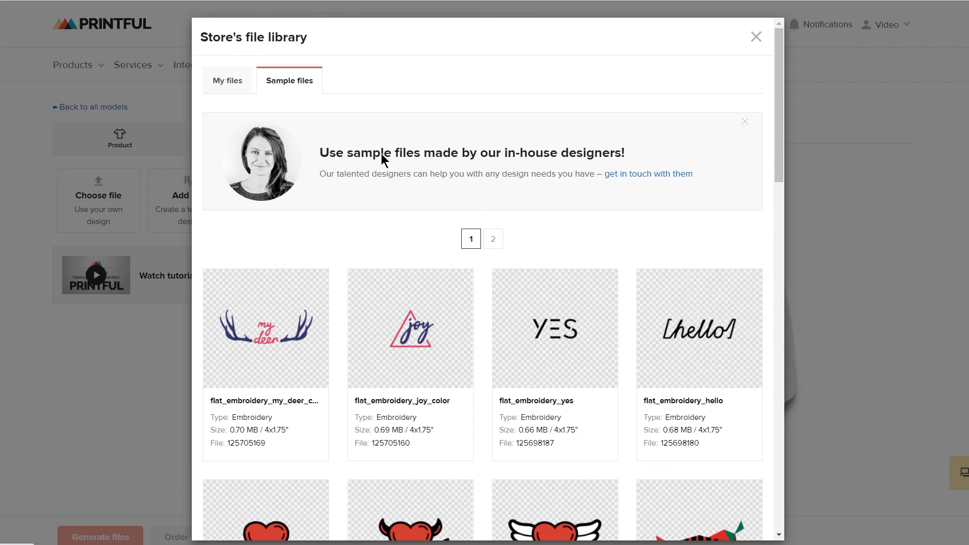
Upload Printful_small.png, place it on the hat's front and enlarge it to about 3.69 wide by 1.62 high.
click(224, 83)
click(692, 120)
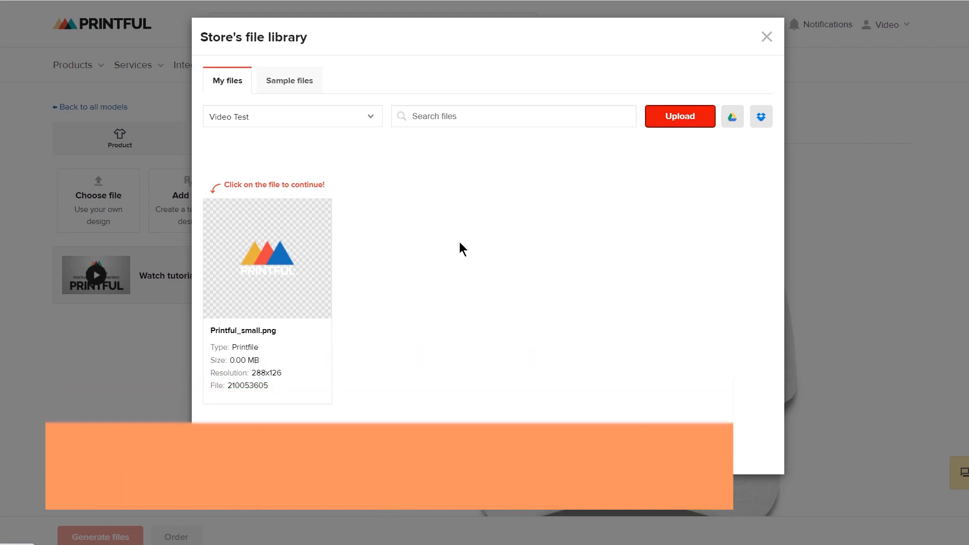
click(272, 260)
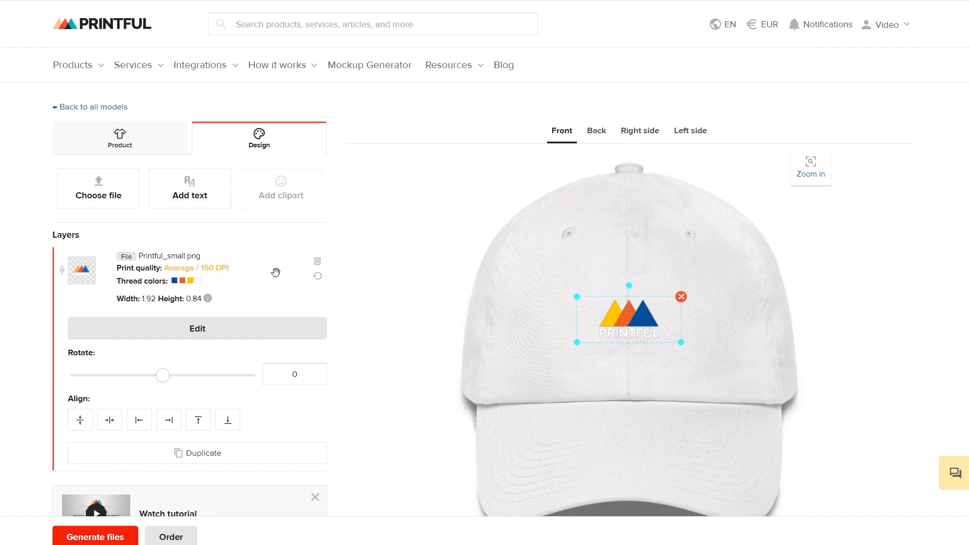
drag(680, 342, 803, 407)
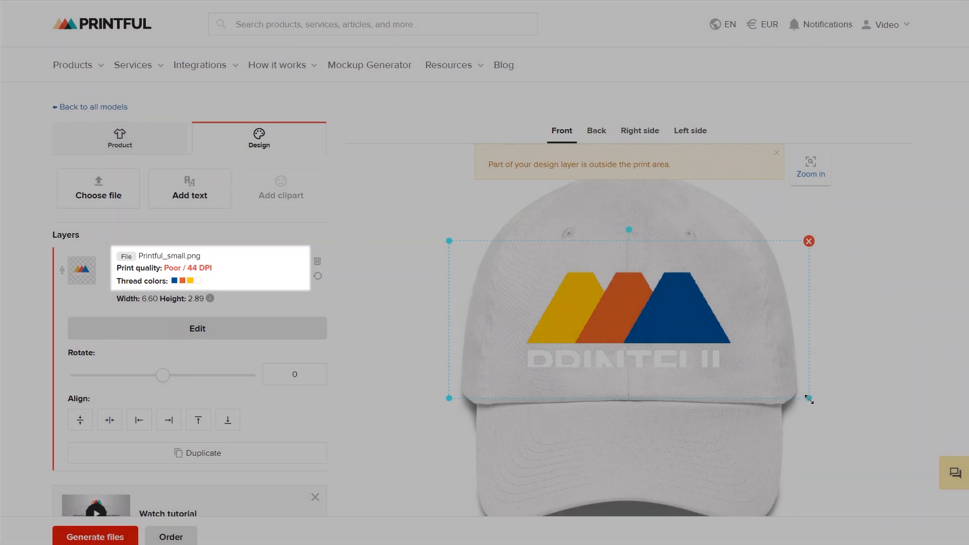
drag(808, 399, 729, 364)
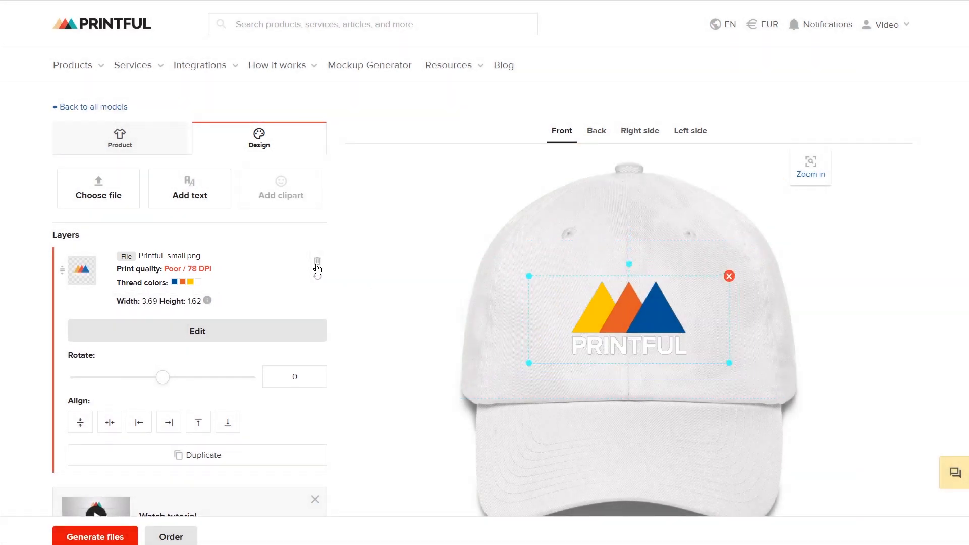
Delete the Printful_small.png layer and replace it with the uploaded vector file Printful.ai on the hat's front.
click(316, 262)
click(96, 207)
click(677, 121)
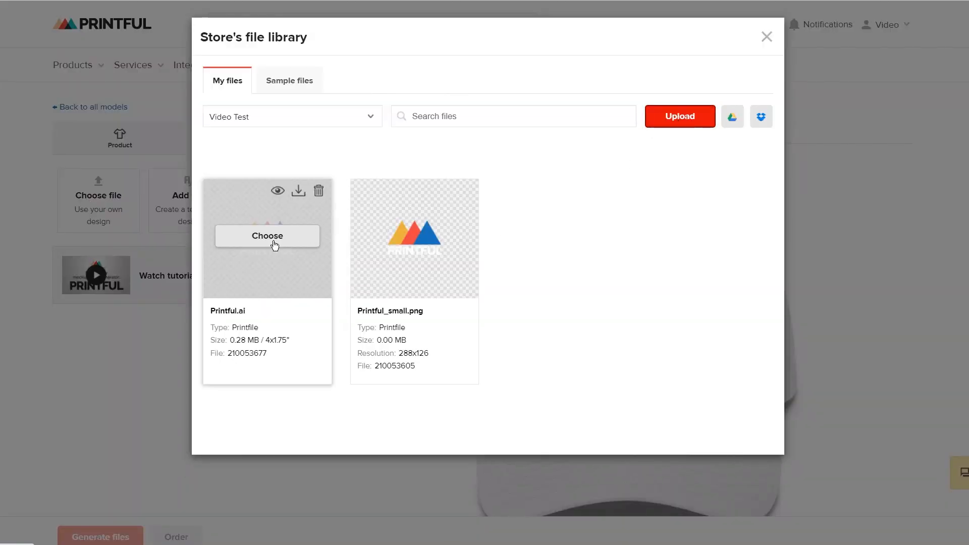
click(275, 246)
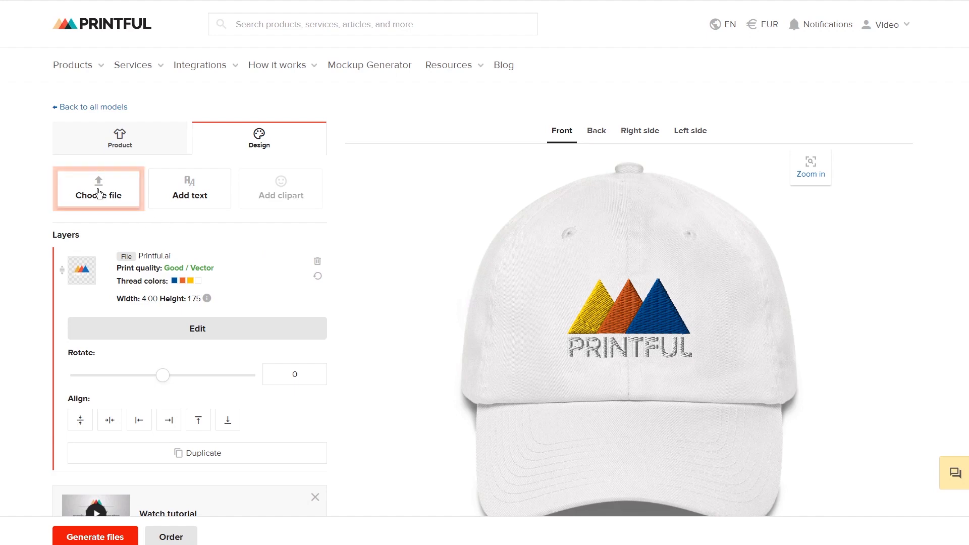
Edit the Printful.ai layer, trying 3D Puff and setting the embroidery type back to Flat Embroidery.
click(214, 339)
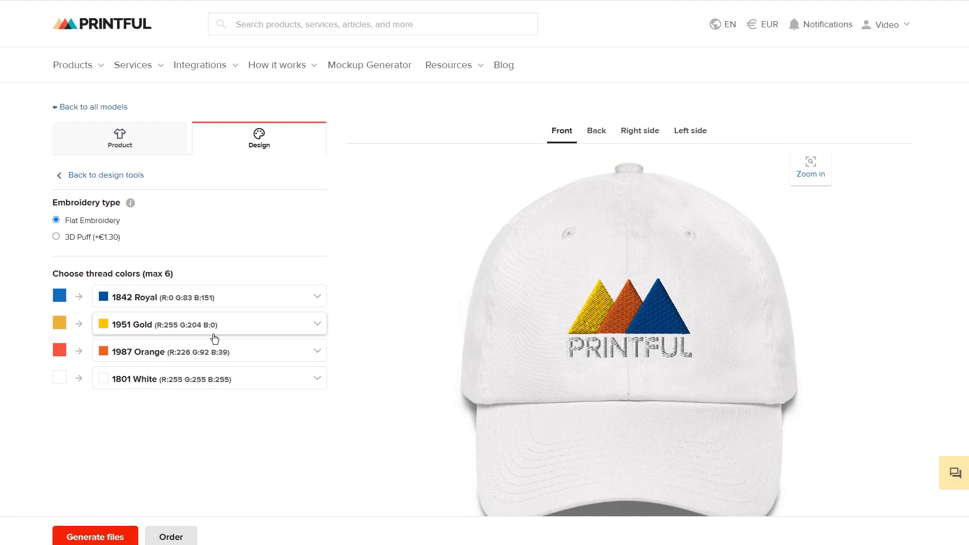
click(56, 236)
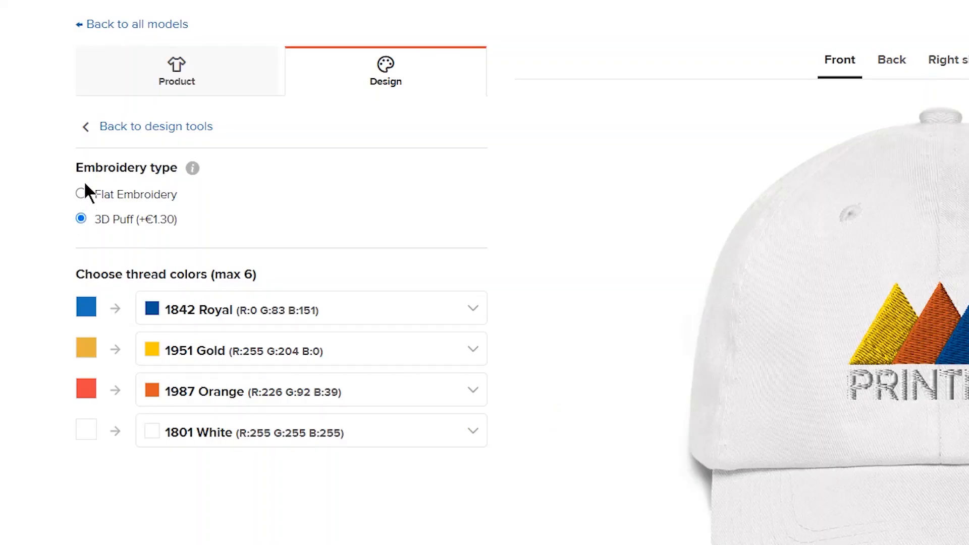
click(83, 192)
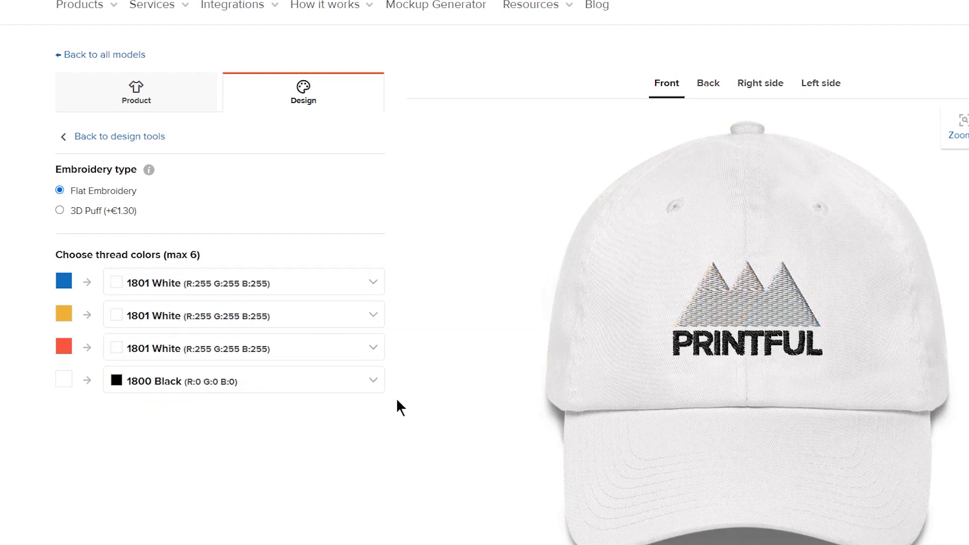
Set the logo's thread colors to 1801 White for white, 1842 Royal for blue, 1987 Orange for red and 1951 Gold for yellow.
click(355, 386)
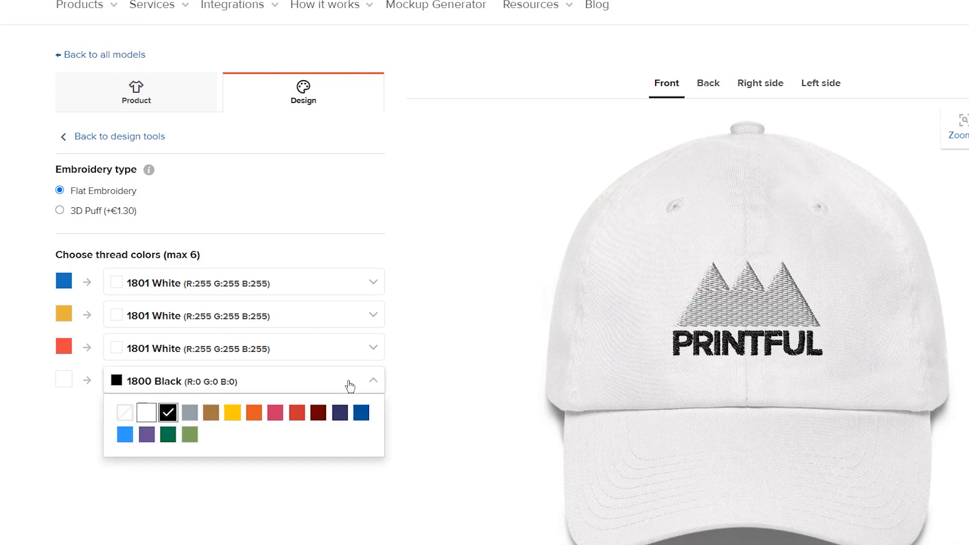
click(150, 409)
click(302, 284)
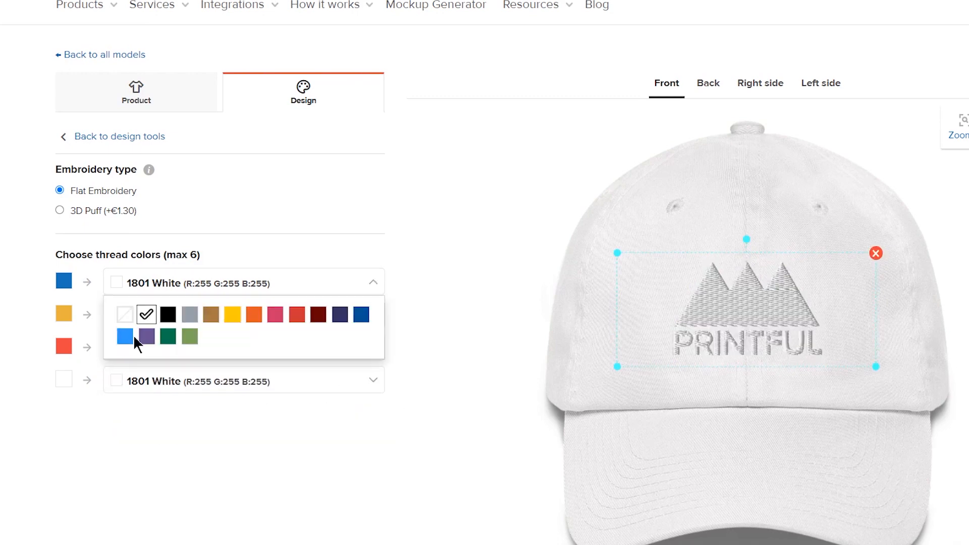
click(361, 315)
click(353, 352)
click(254, 379)
click(378, 347)
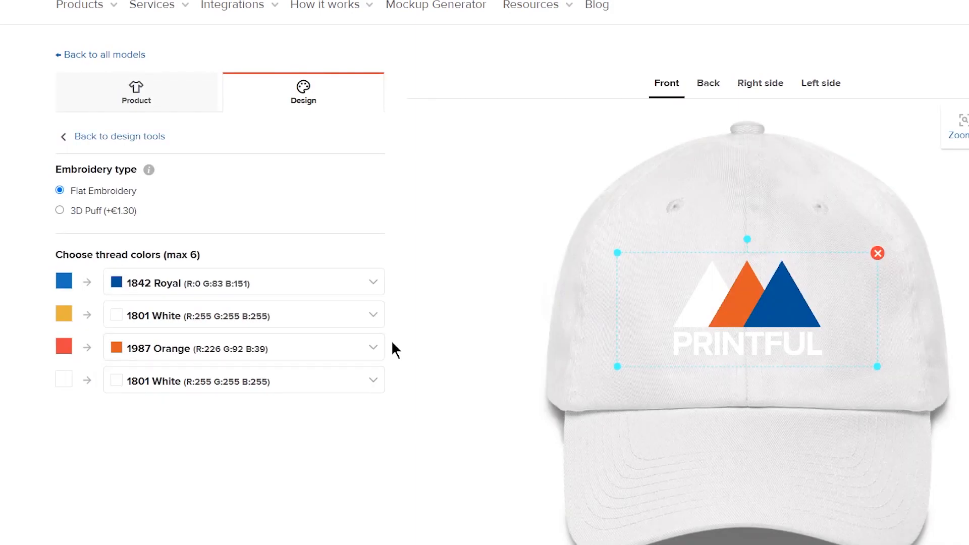
click(376, 315)
click(233, 347)
click(414, 346)
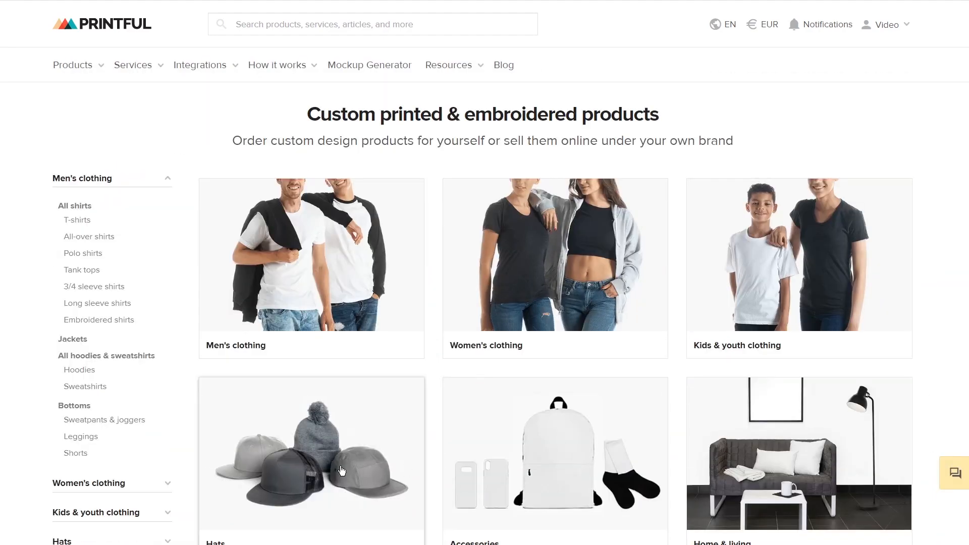
Open the Classic Dad Hat | Yupoong 6245CM product page from the catalog's embroidered hats.
click(342, 471)
click(359, 302)
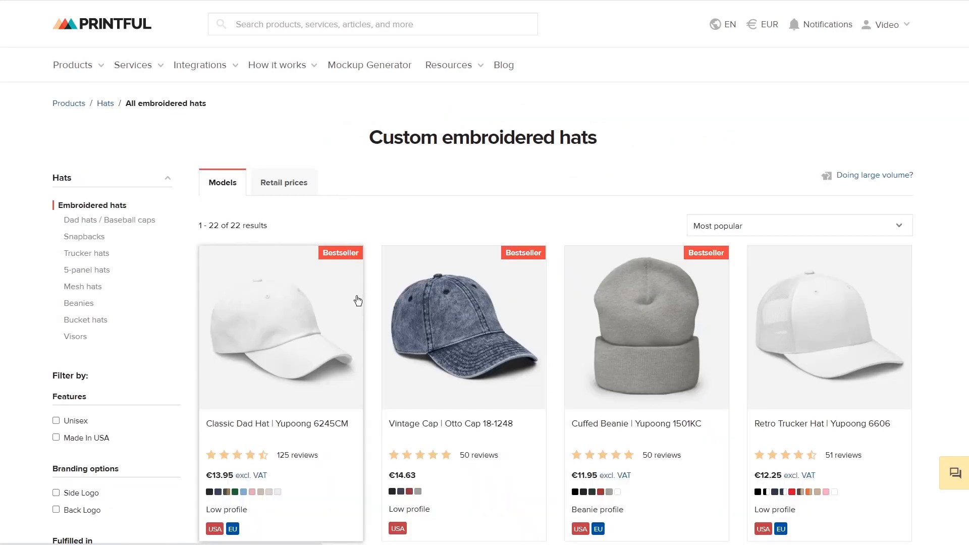
click(300, 319)
Read the dad hat's file guidelines, including the must-follow rules for embroidery graphics.
scroll(298, 318, down, 8)
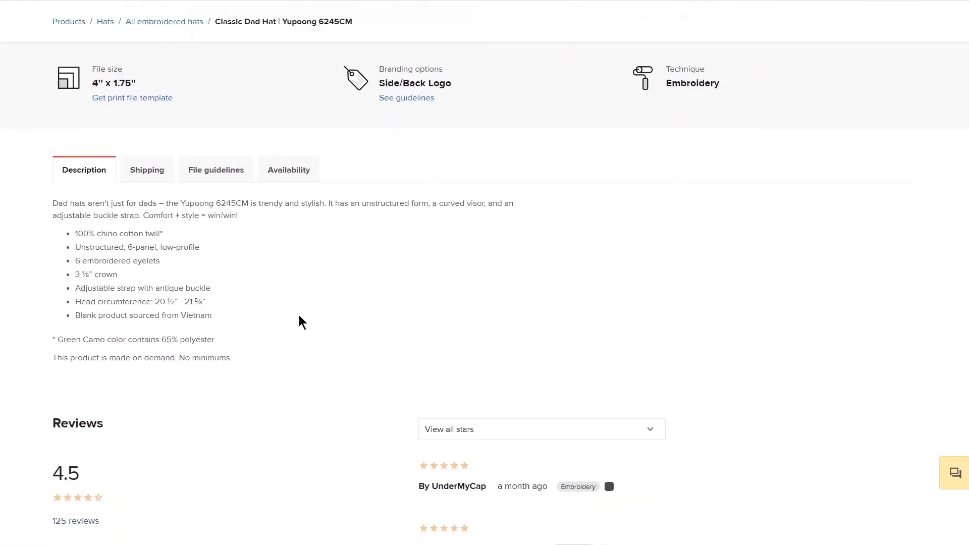
click(216, 174)
scroll(216, 177, down, 20)
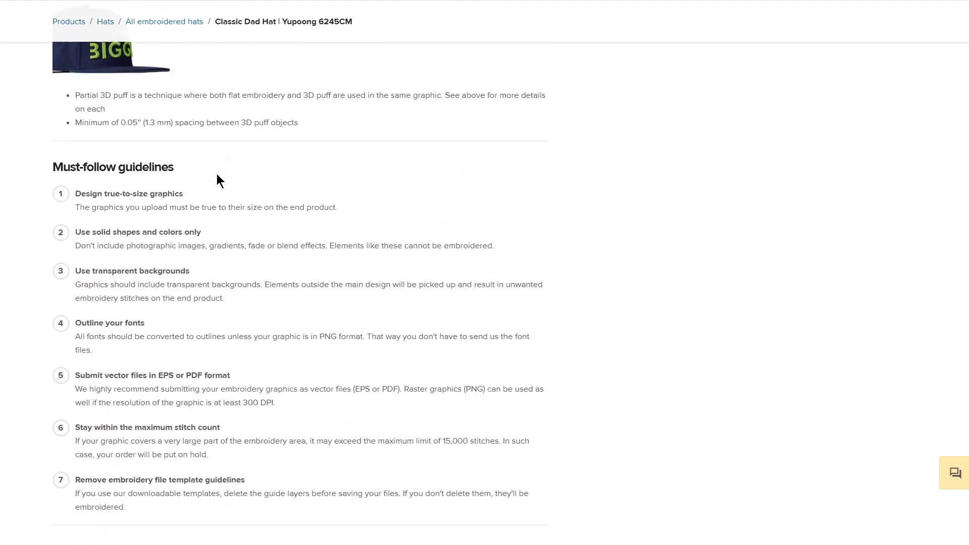
scroll(218, 181, down, 12)
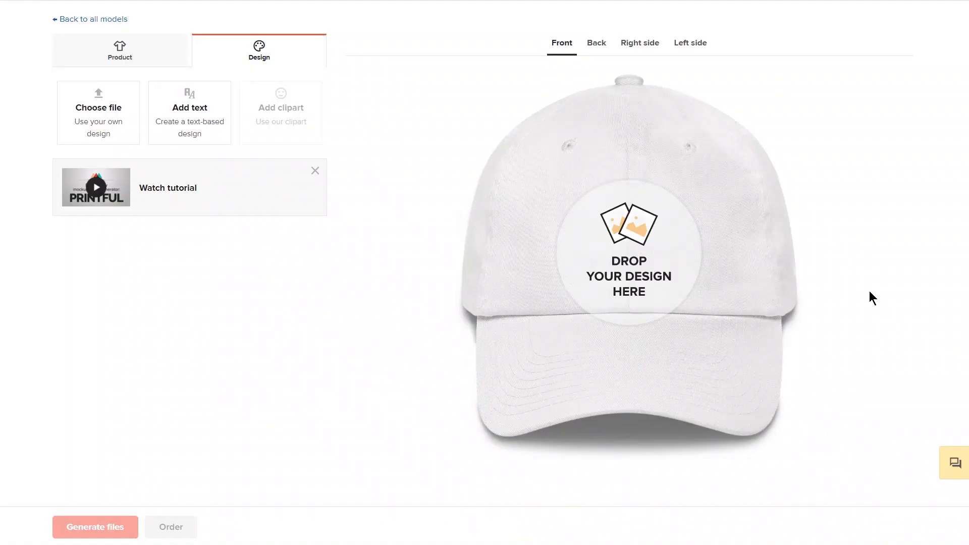
Add a text design to the hat's front reading "FOX" with "fox" on a second line.
click(206, 115)
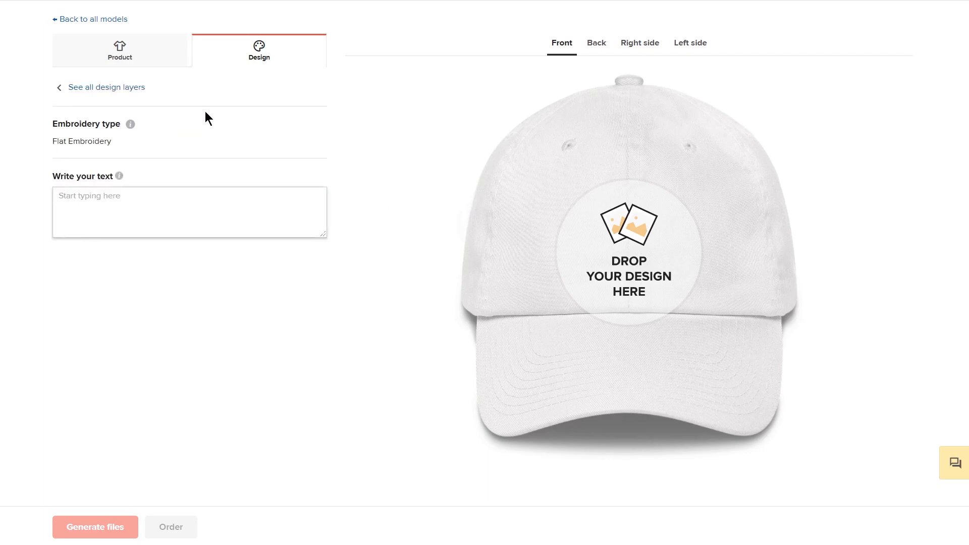
click(156, 215)
text(FOX )
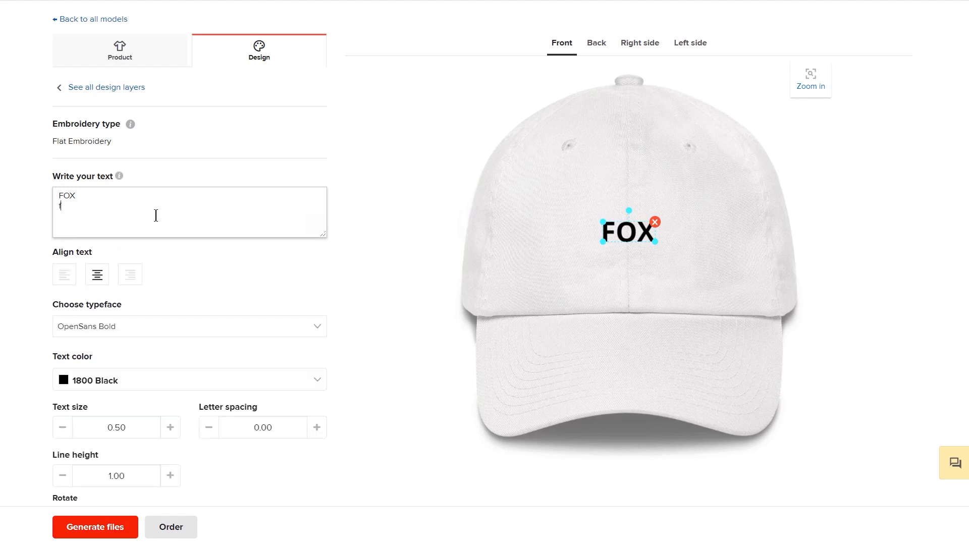
text(fox)
Try right alignment on the text, set it back to centered and remove the second line "fox".
click(129, 274)
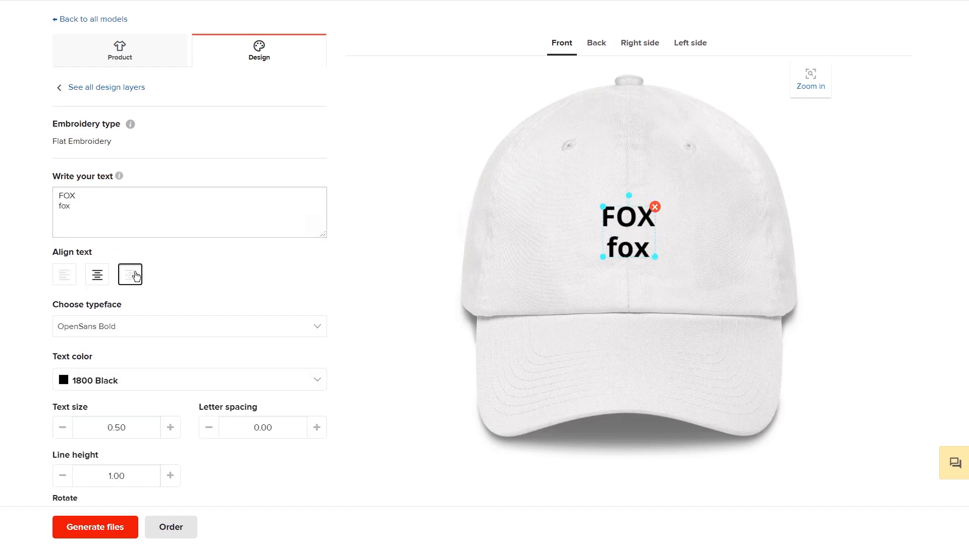
click(100, 275)
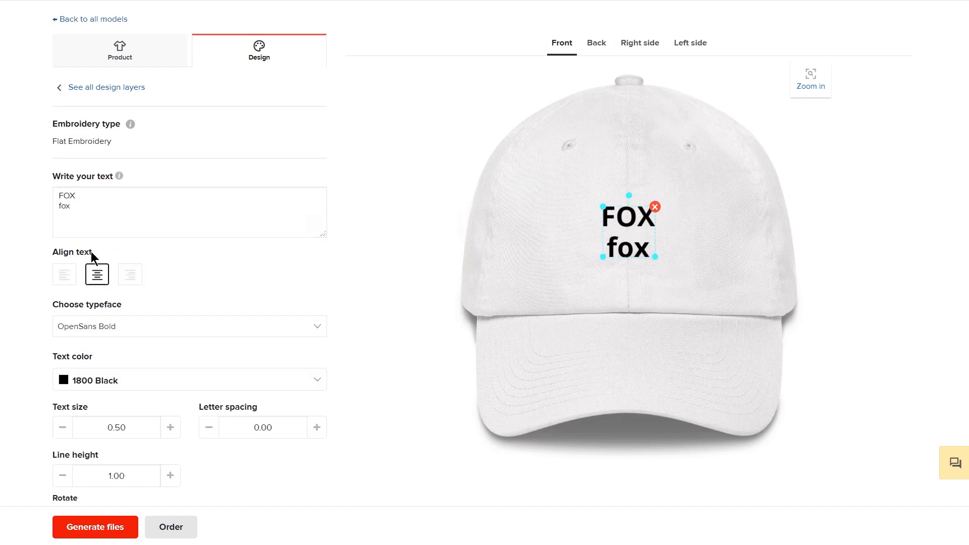
drag(87, 208, 12, 204)
key(BackSpace)
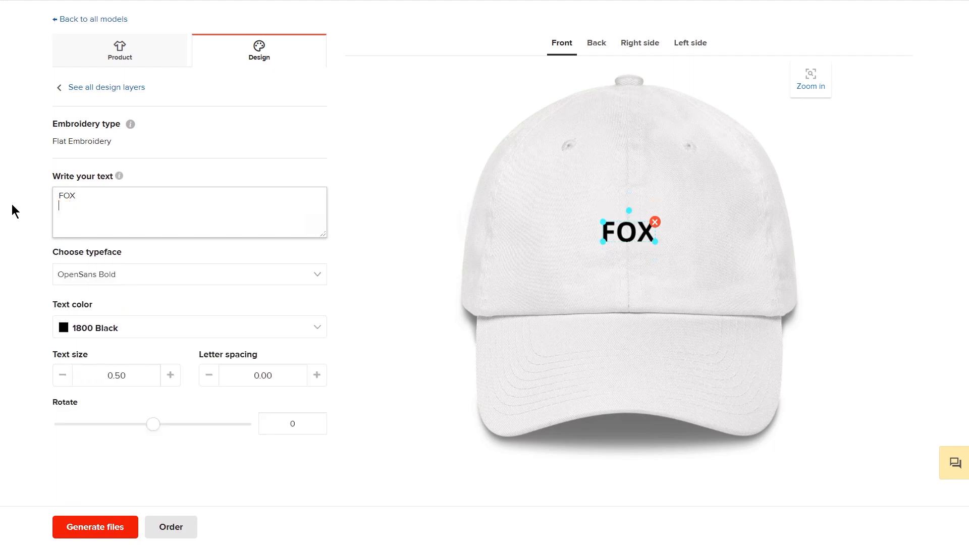
Set the FOX text's typeface to Oswald Bold and its text color to 1839 Red.
click(231, 277)
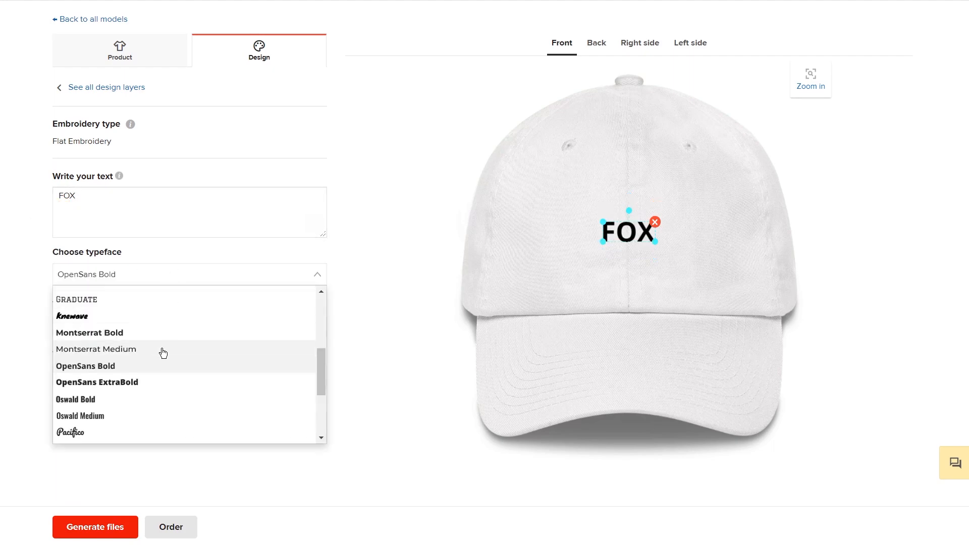
click(150, 404)
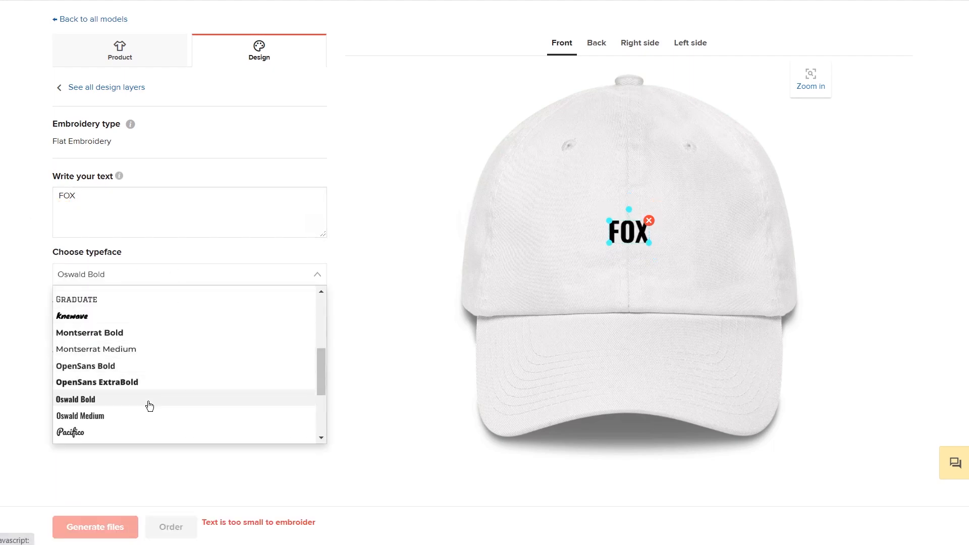
click(355, 347)
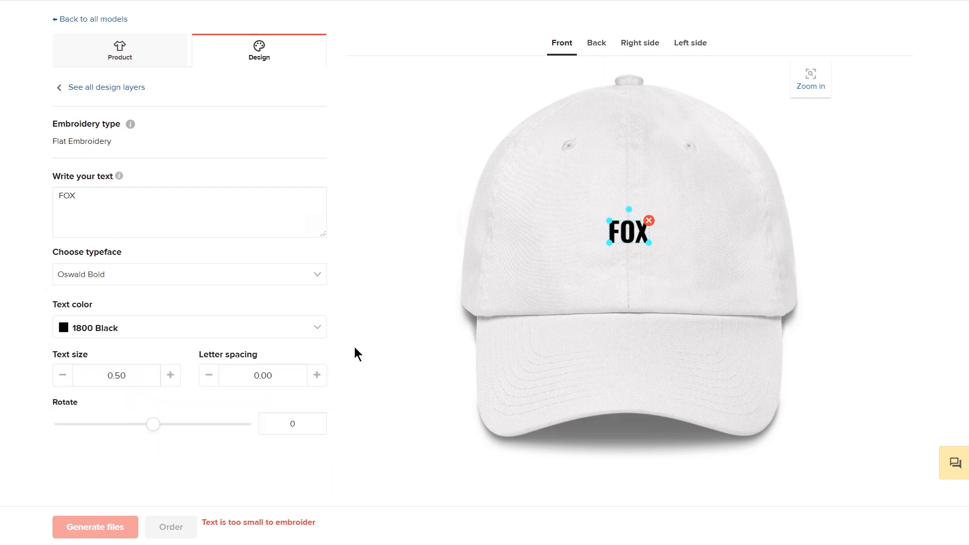
click(315, 333)
click(197, 357)
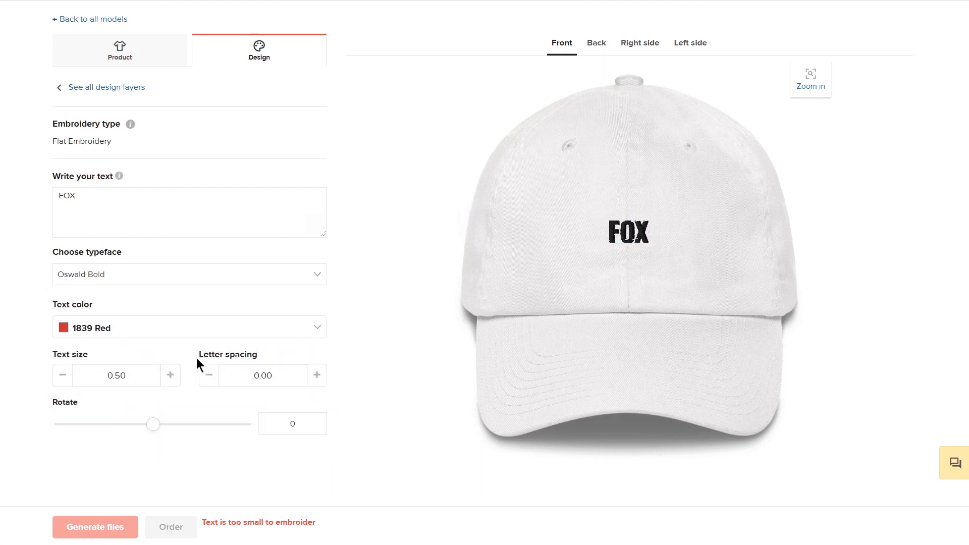
Set the FOX text's letter spacing to 0.10, enlarge it to a text size of about 1.48 and move it right of the hat's center.
click(316, 375)
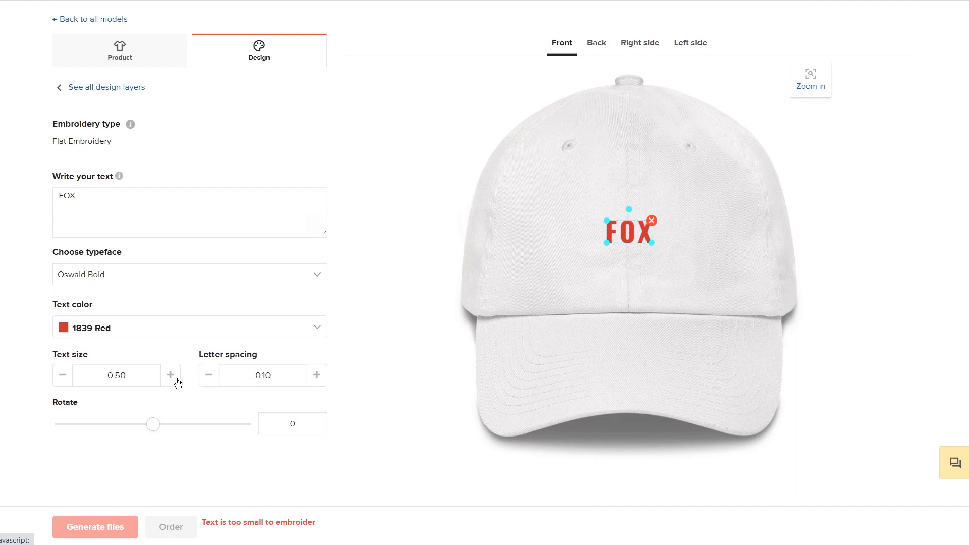
click(172, 378)
click(172, 378)
click(172, 378)
click(172, 378)
click(172, 378)
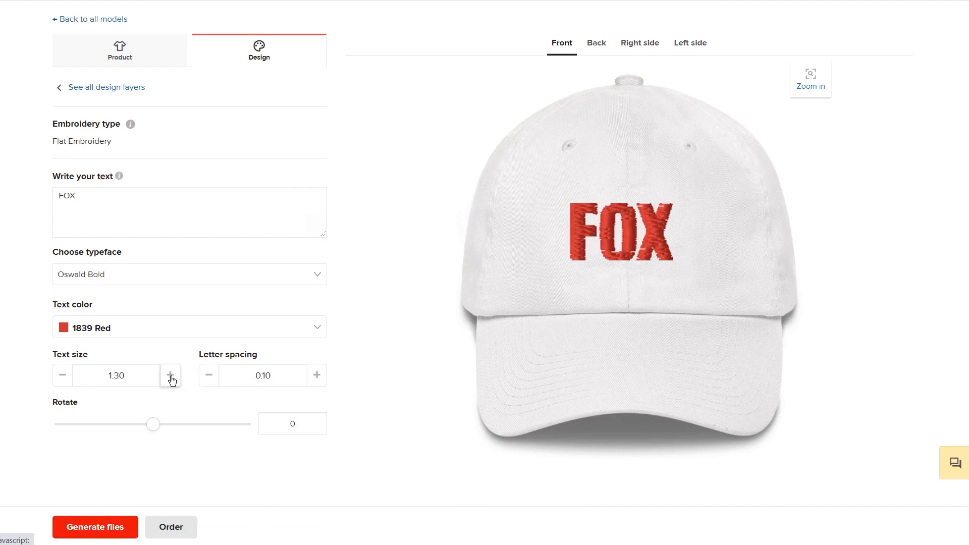
click(172, 379)
drag(634, 235, 661, 238)
drag(615, 256, 600, 267)
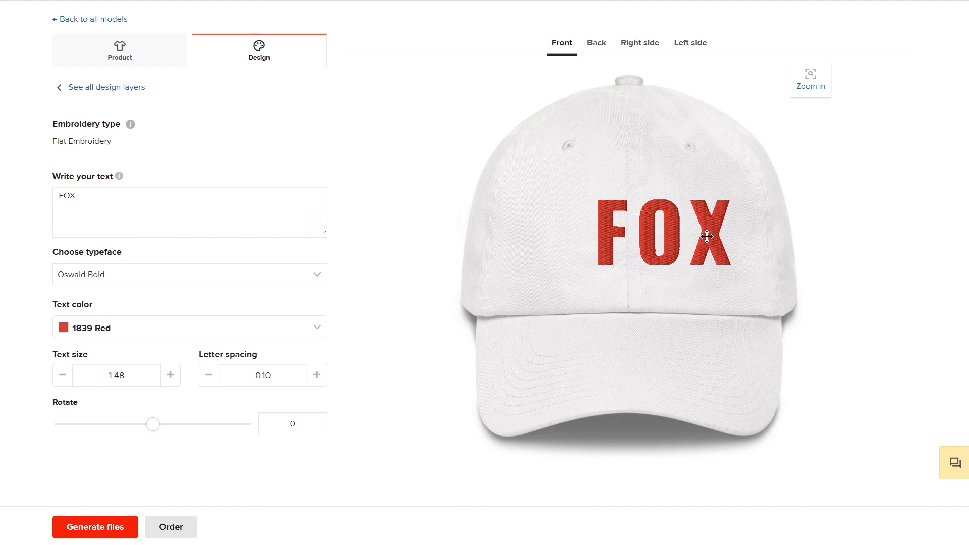
Add a second text layer reading "fox" and move it to the left of the large FOX text.
click(59, 89)
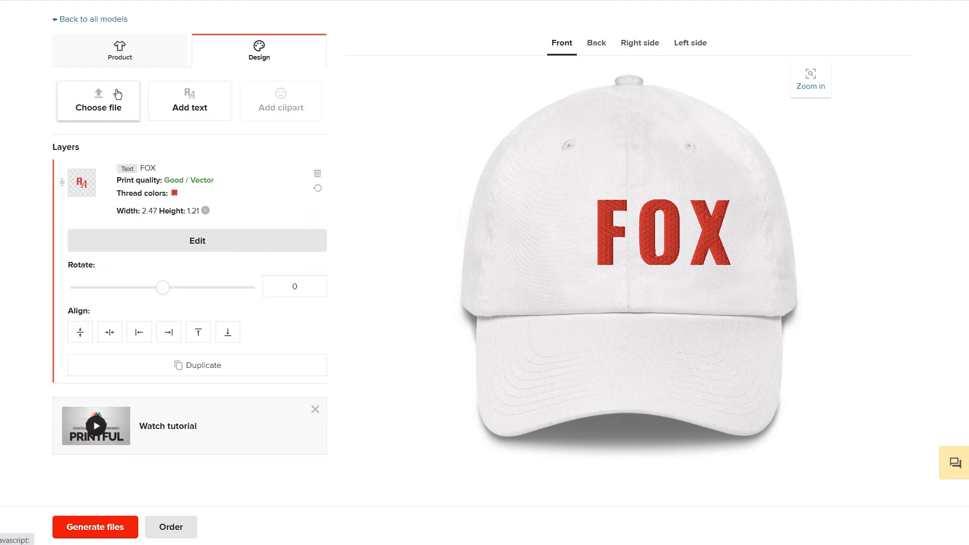
click(209, 112)
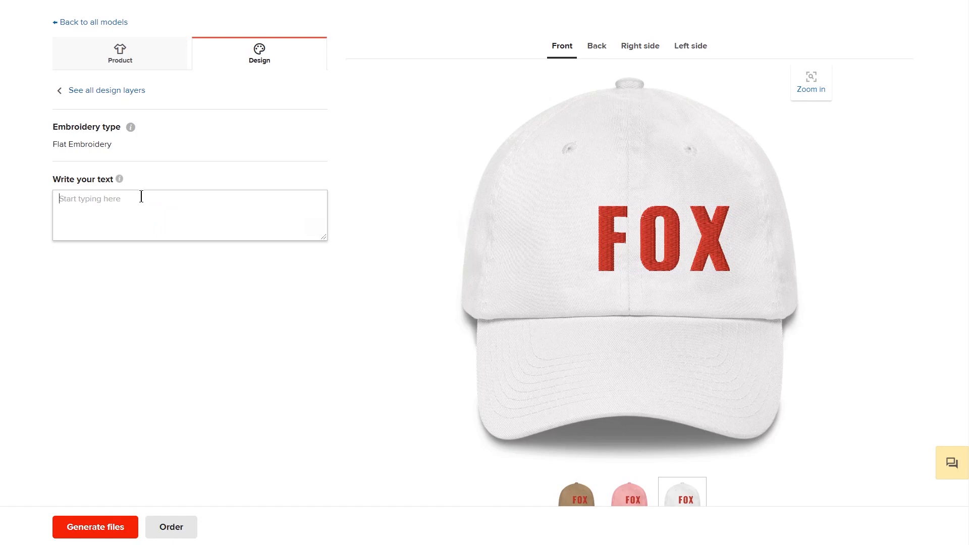
text(fox)
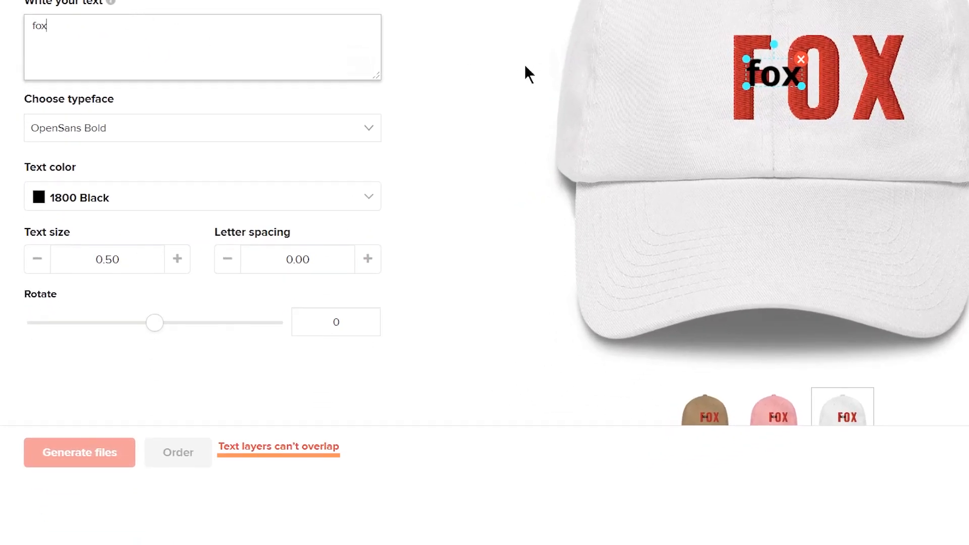
drag(782, 75, 680, 140)
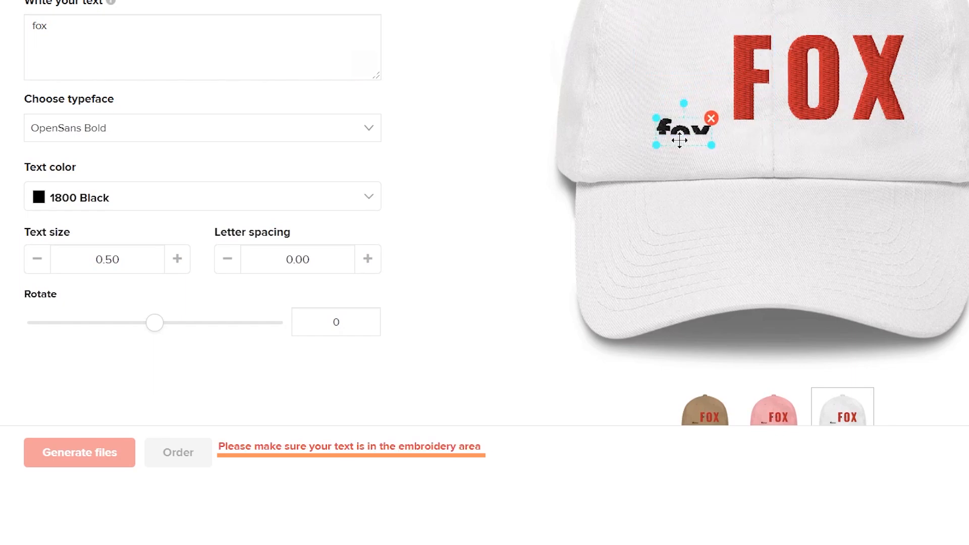
drag(680, 140, 682, 78)
Shrink the small "fox" text to a size of about 0.21, delete it and return to the design layers.
drag(571, 222, 571, 243)
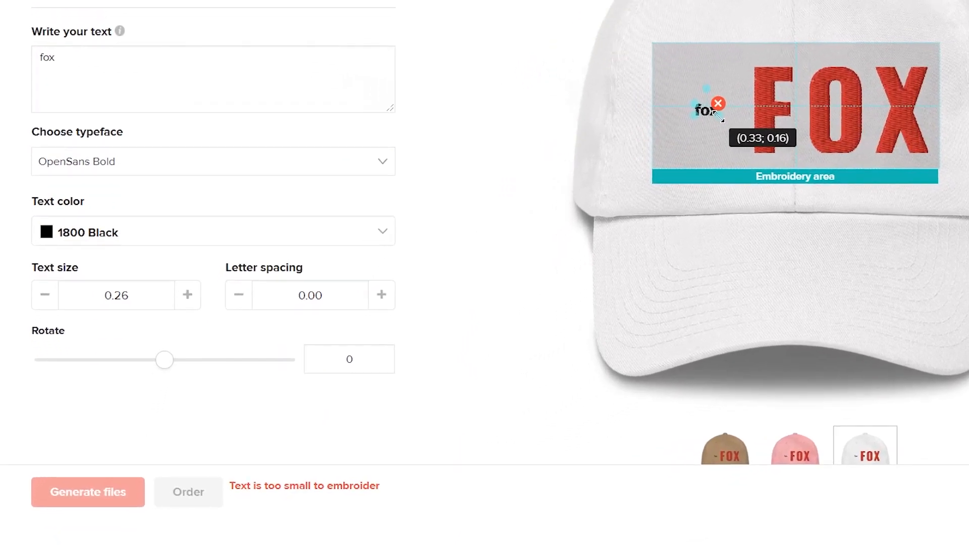
drag(720, 117, 717, 116)
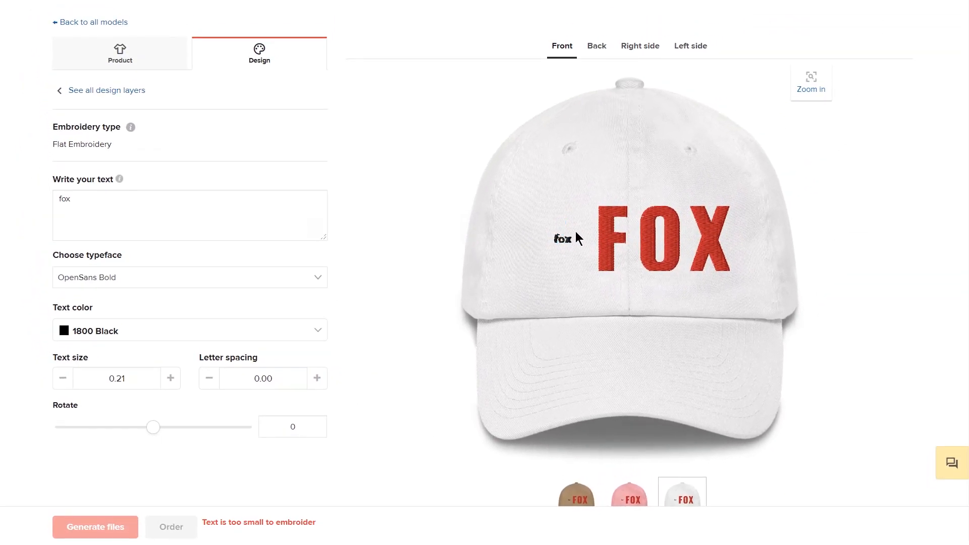
mouse_move(564, 237)
click(574, 234)
click(116, 92)
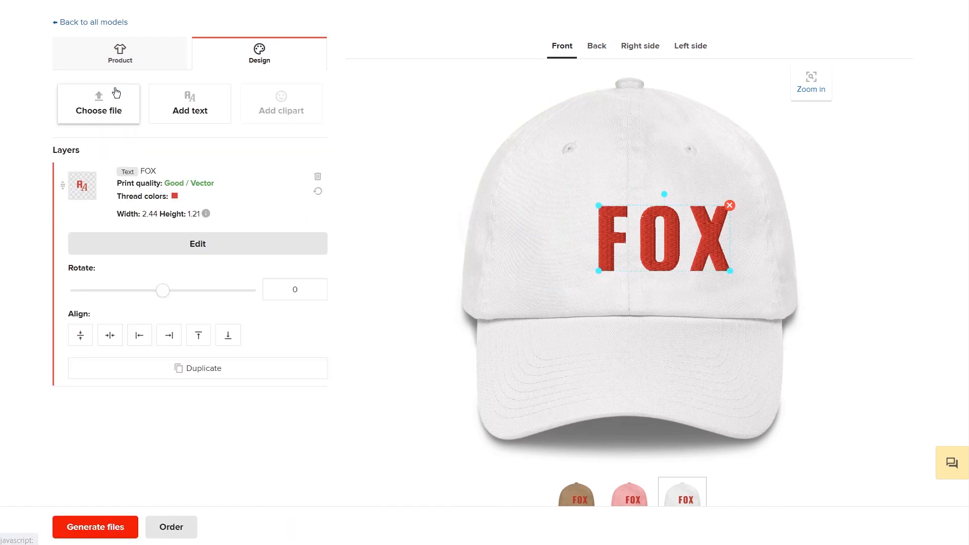
Add the Printful_fox sample graphic to the front, scale it to about 1.27 wide and place it left of the FOX text.
click(93, 118)
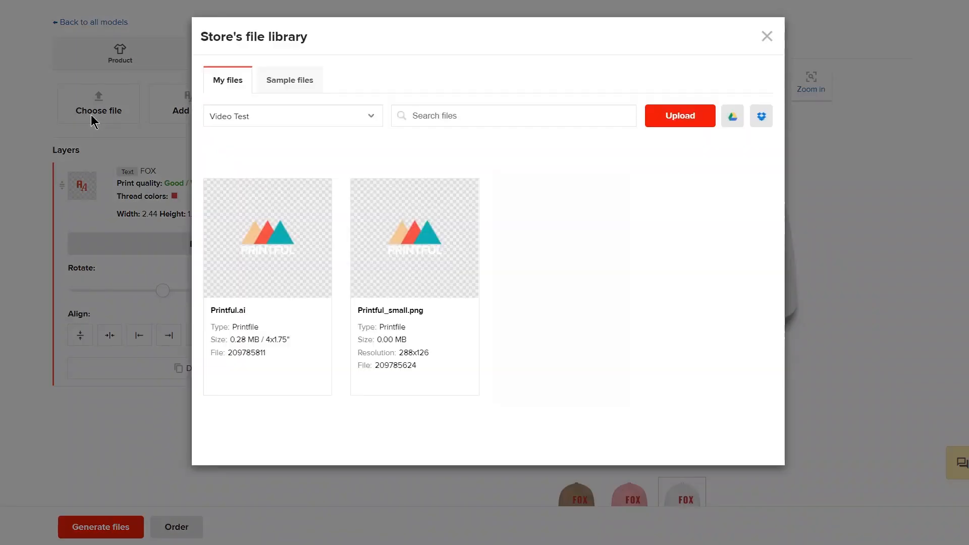
click(300, 86)
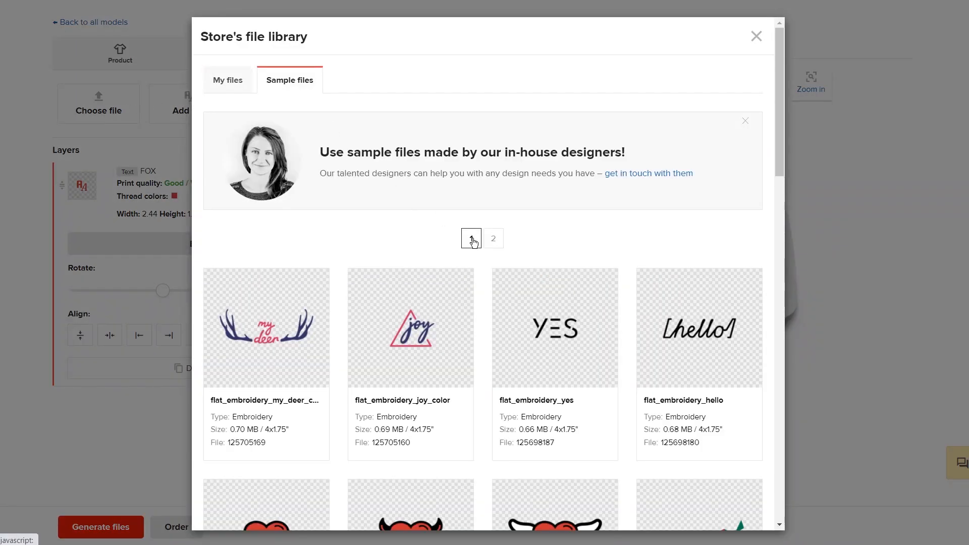
scroll(473, 242, down, 20)
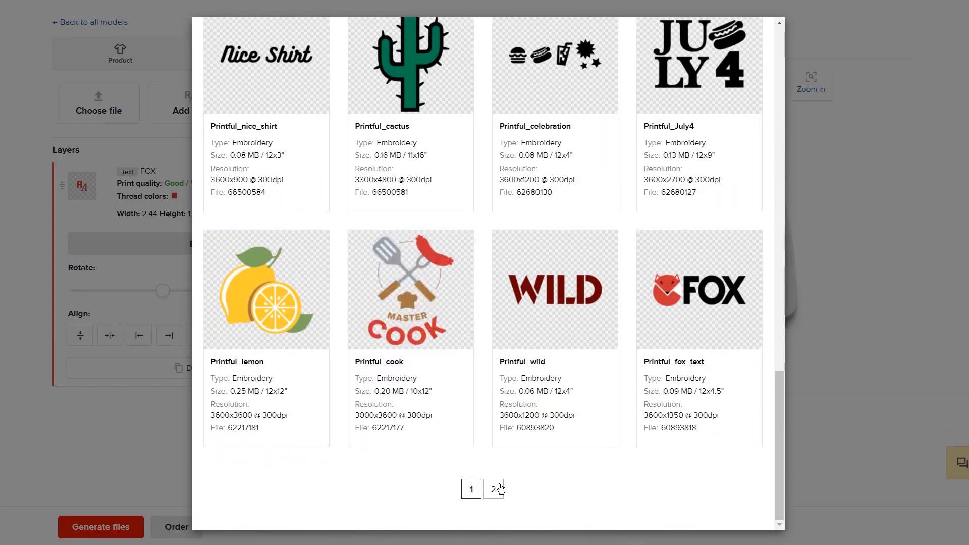
click(494, 489)
click(268, 296)
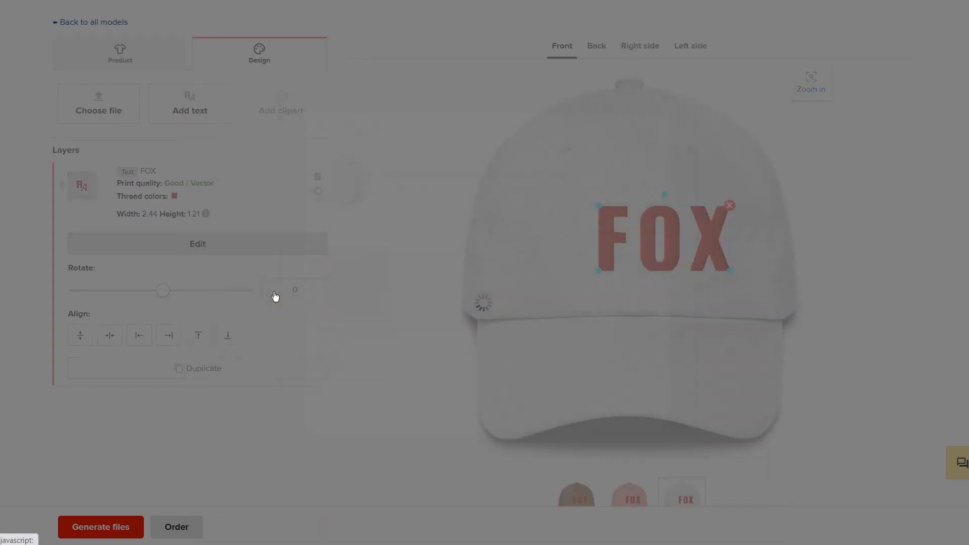
drag(633, 241, 571, 241)
drag(614, 281, 568, 246)
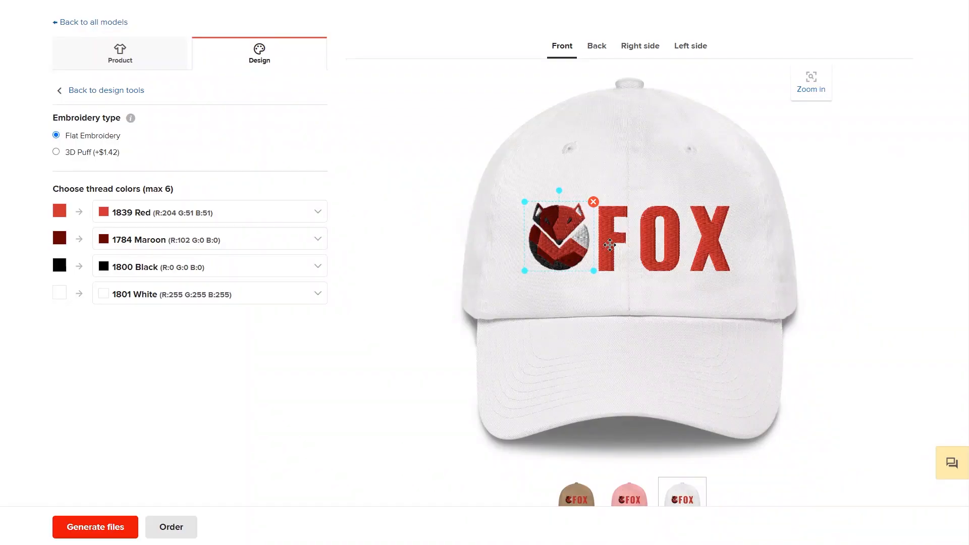
Check the embroidery type in the FOX text layer's settings and return to the design layers.
click(609, 244)
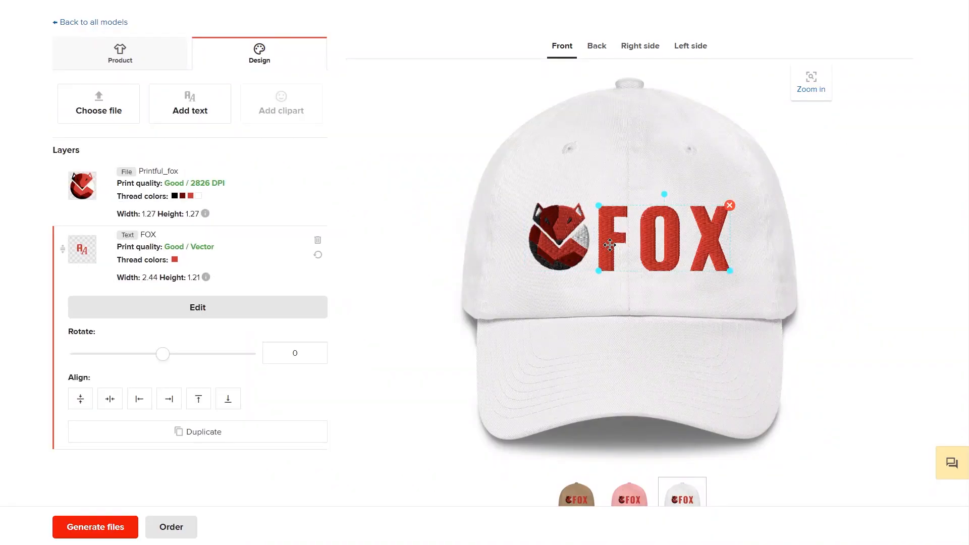
click(262, 307)
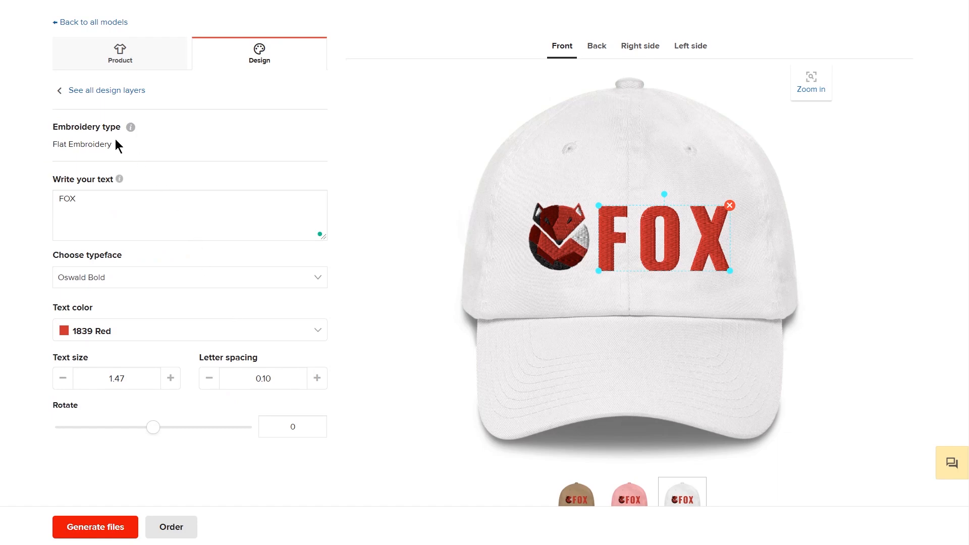
click(116, 91)
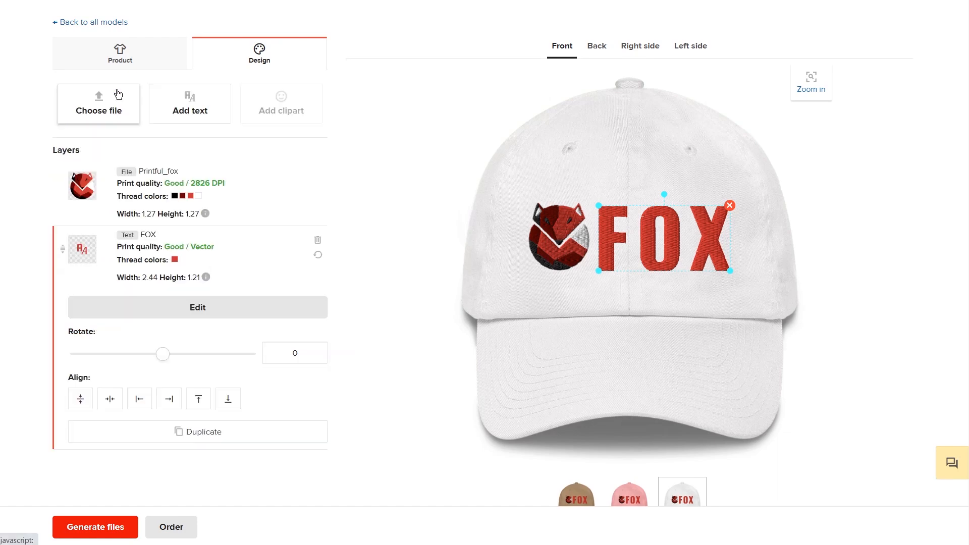
Set the fox graphic to 3D Puff embroidery, try 1987 Orange for its black thread and restore 1800 Black.
click(173, 187)
click(174, 251)
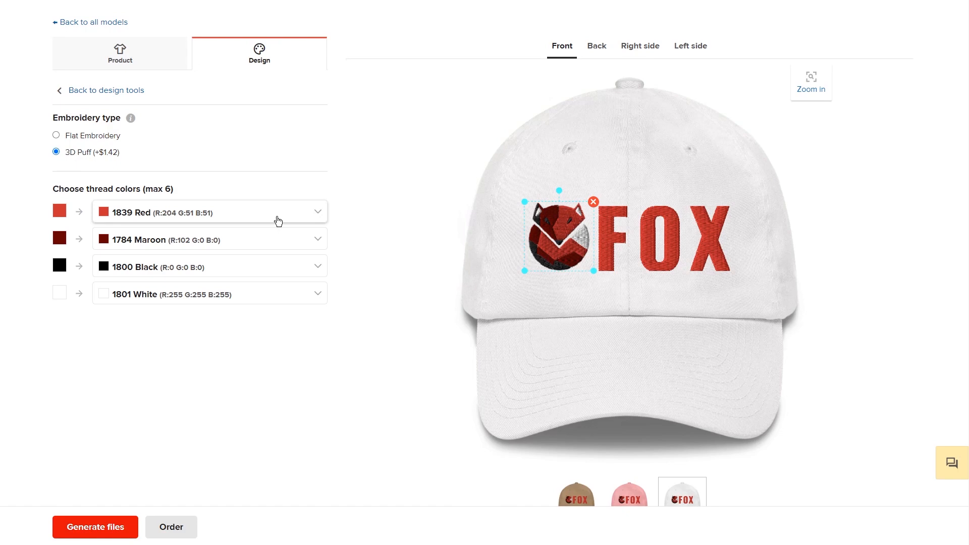
click(296, 272)
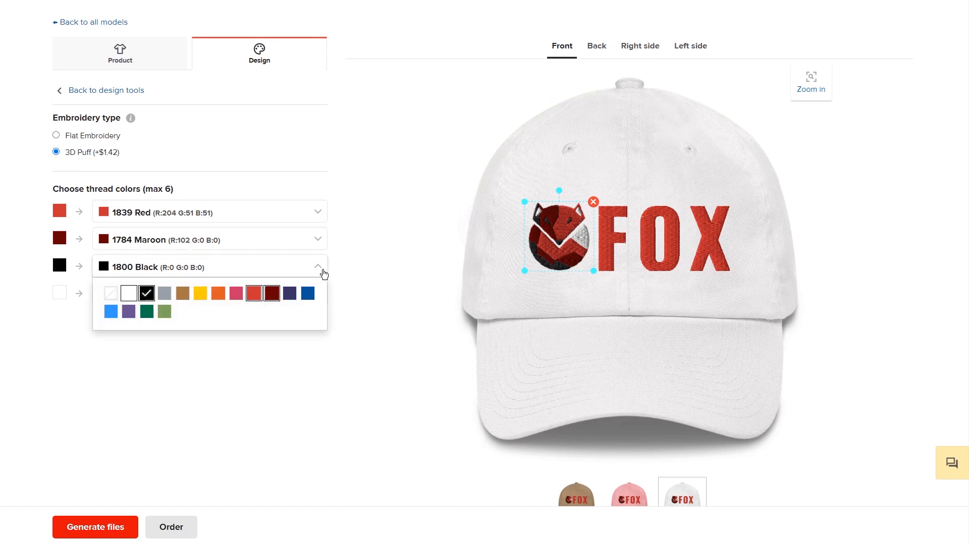
click(216, 296)
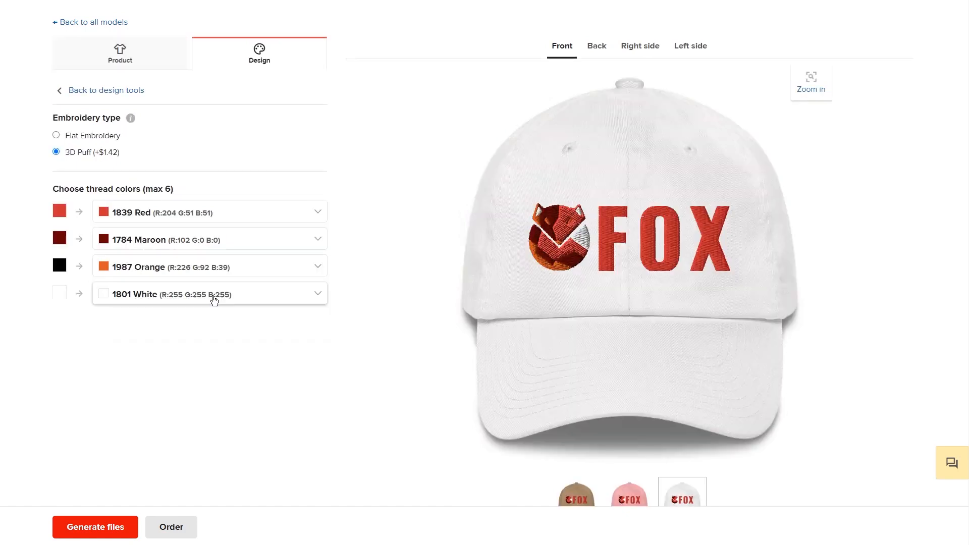
click(213, 276)
click(146, 293)
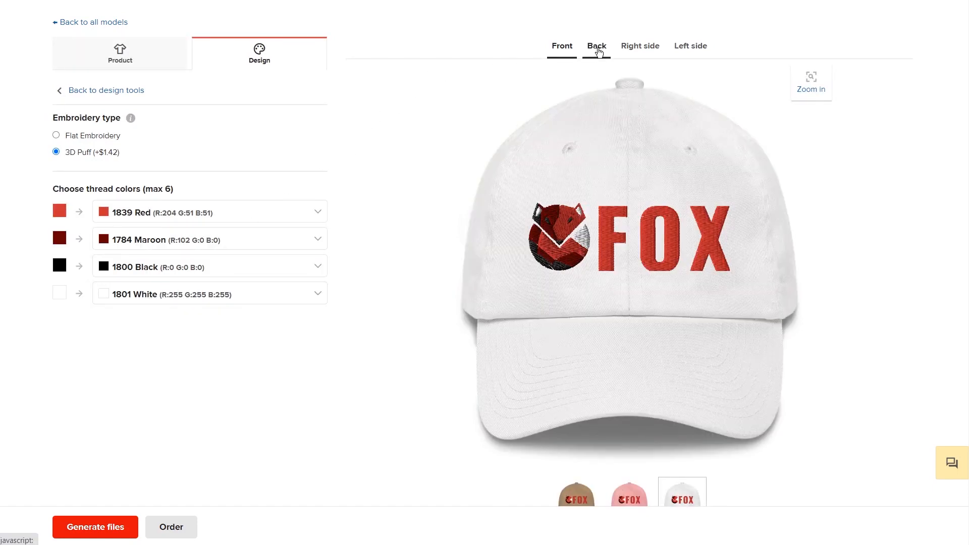
Add the flame sample graphic to the hat's back, sized about 0.90 by 0.90.
click(598, 51)
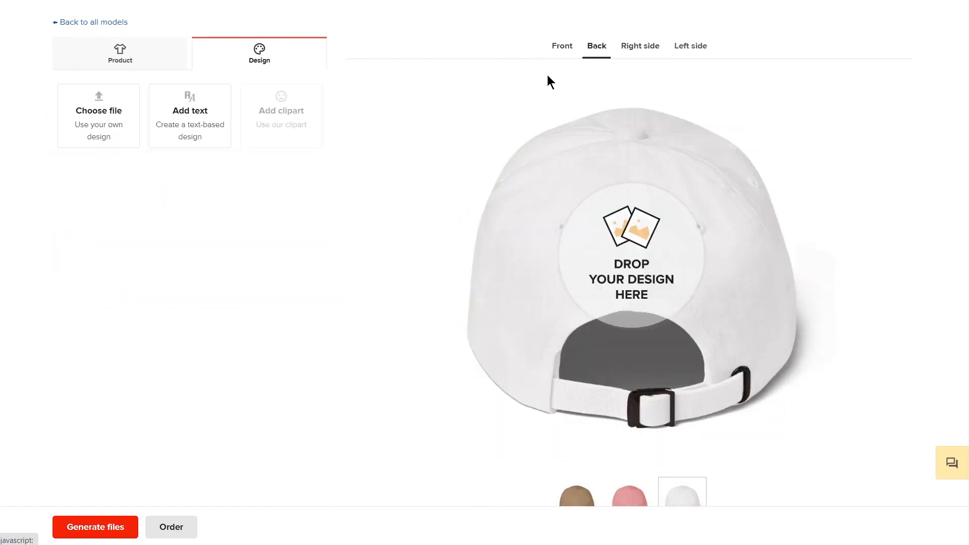
click(99, 115)
click(287, 83)
scroll(326, 210, down, 10)
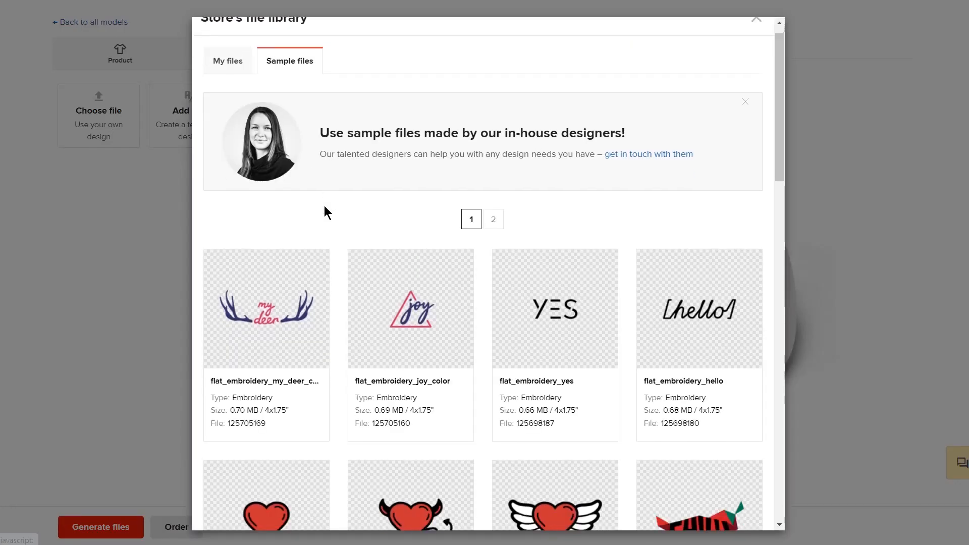
click(266, 215)
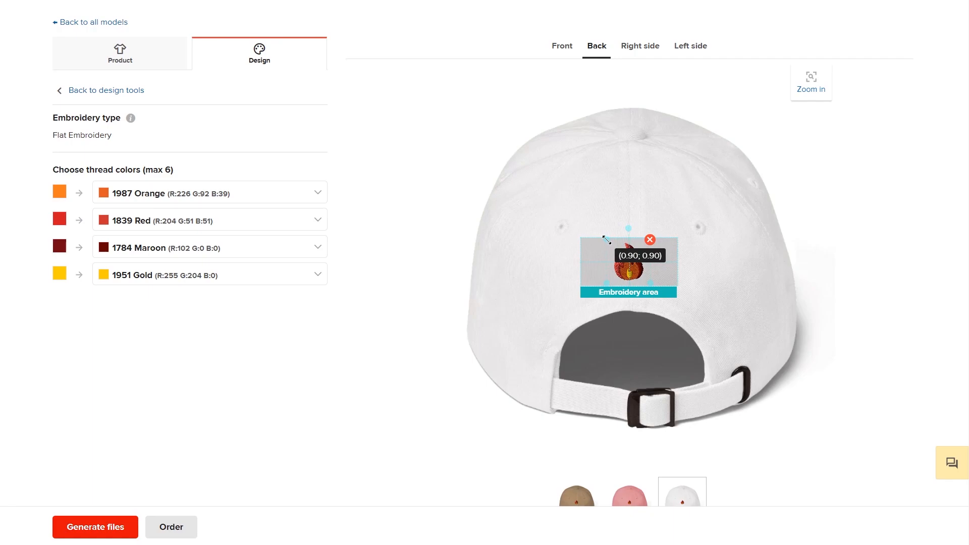
Add the flame sample graphic to the hat's left side and rotate it slightly clockwise.
click(692, 50)
click(96, 119)
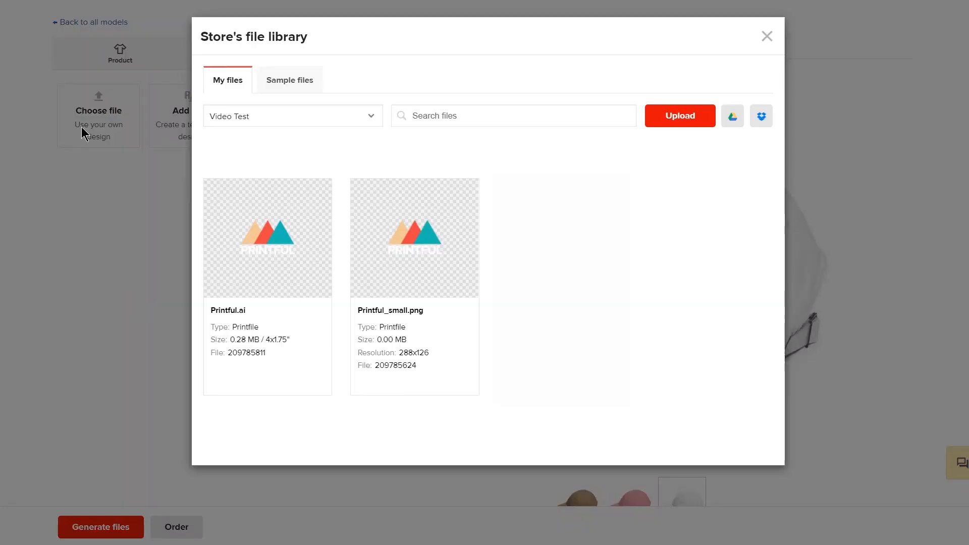
click(290, 80)
scroll(430, 256, down, 7)
scroll(430, 256, down, 2)
click(253, 332)
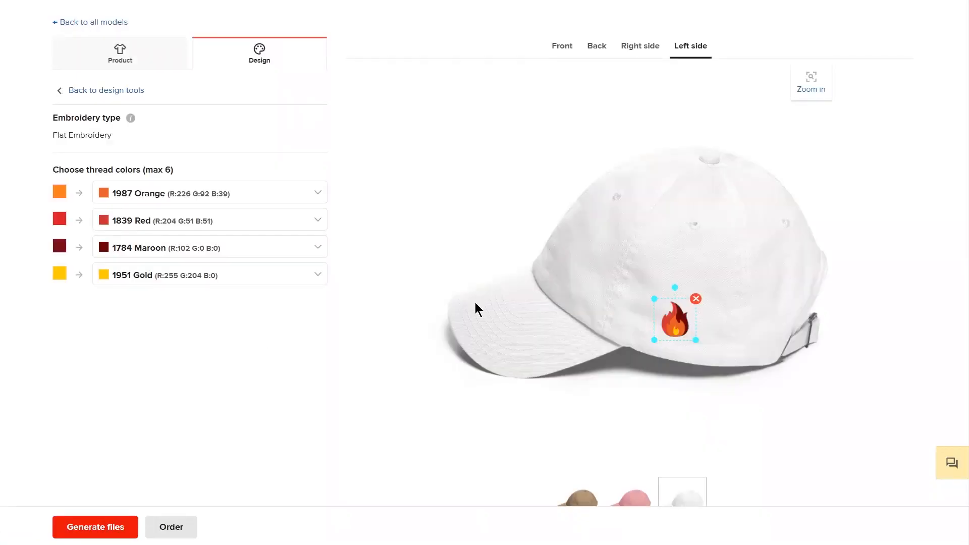
drag(677, 287, 683, 288)
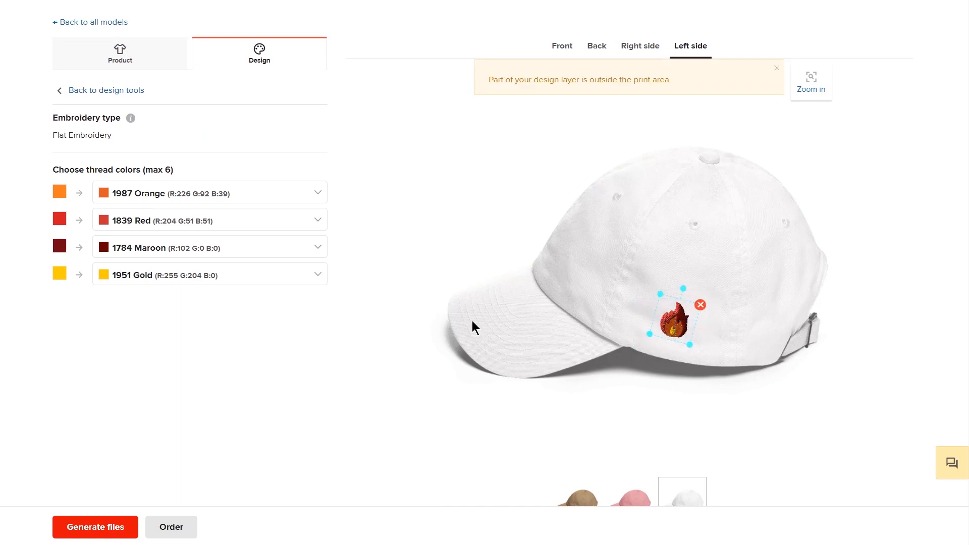
Return to the front design, proceed to generating files and add the Lifestyle and Women's Lifestyle mockup styles.
click(569, 47)
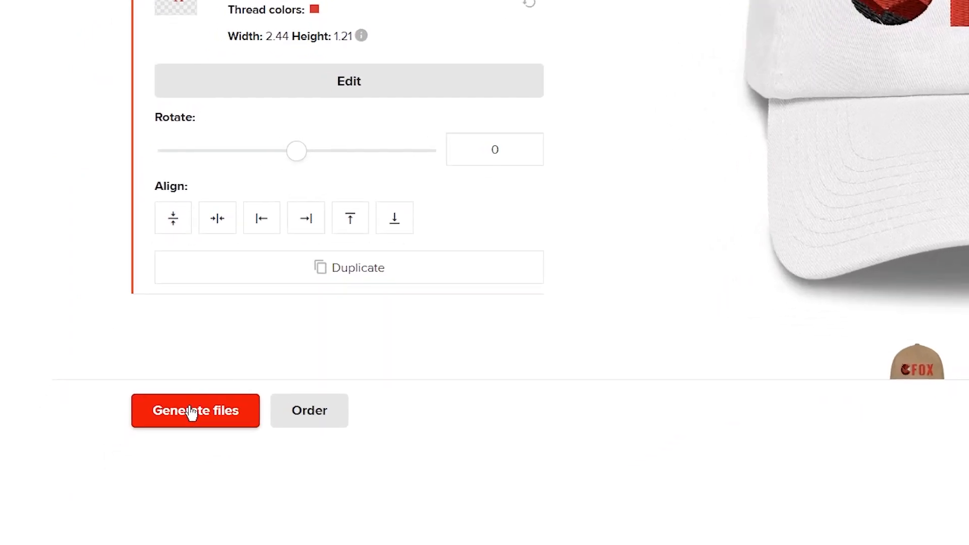
click(191, 412)
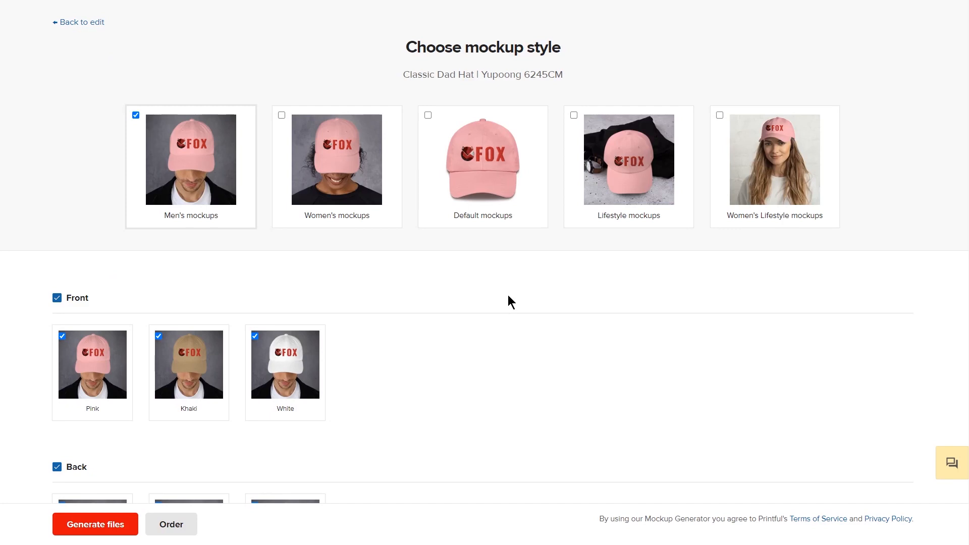
click(574, 115)
click(719, 116)
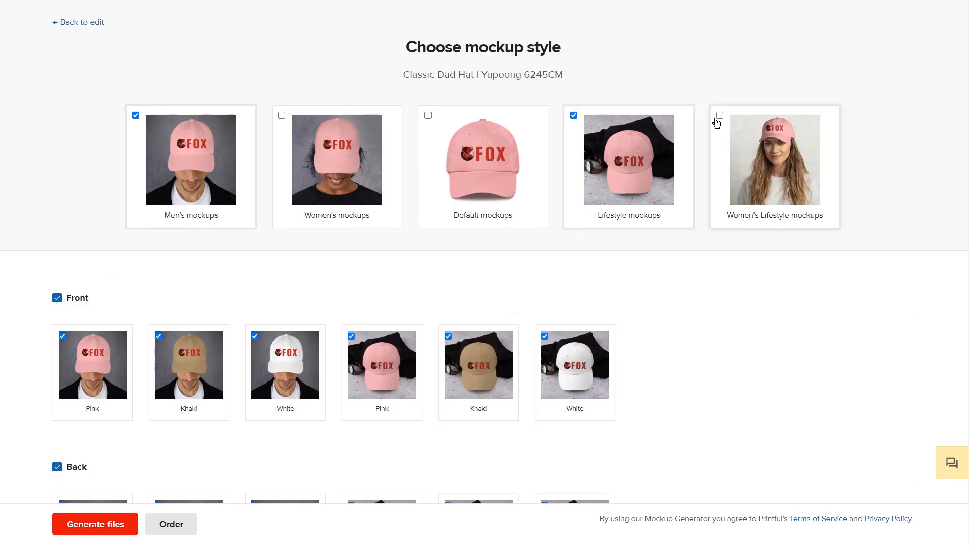
Add the Women's mockups style and generate the hat's mockups together with its embroidery files.
click(282, 115)
scroll(658, 248, down, 5)
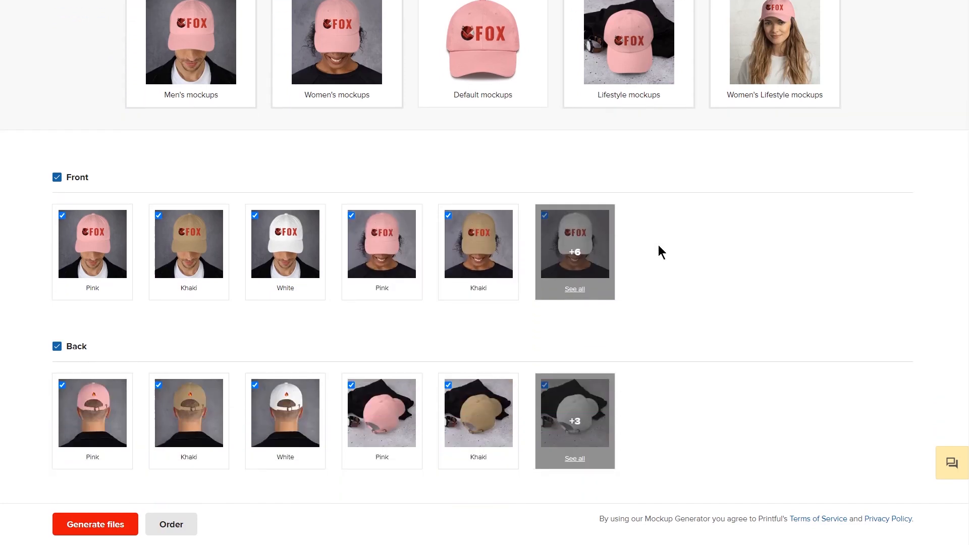
scroll(658, 244, down, 6)
click(57, 203)
scroll(711, 326, down, 1)
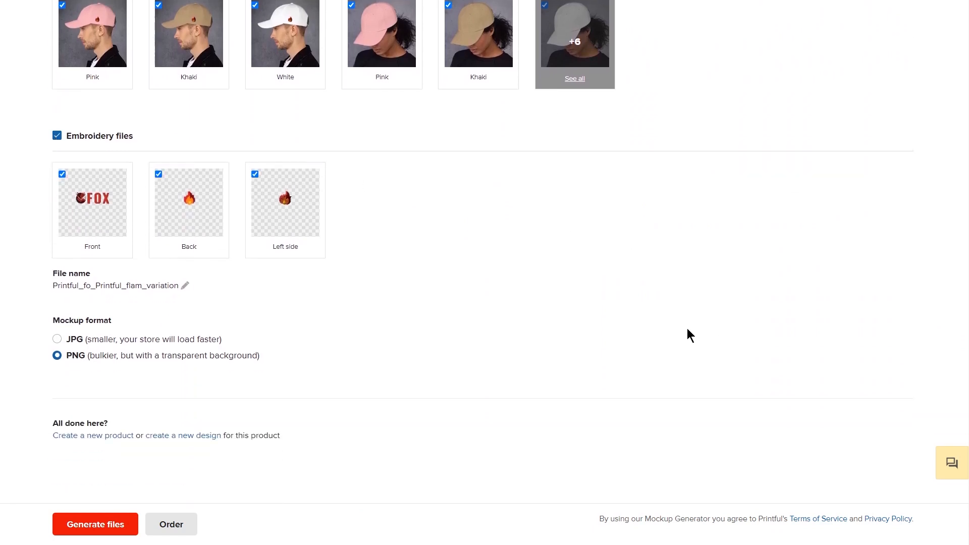
click(92, 528)
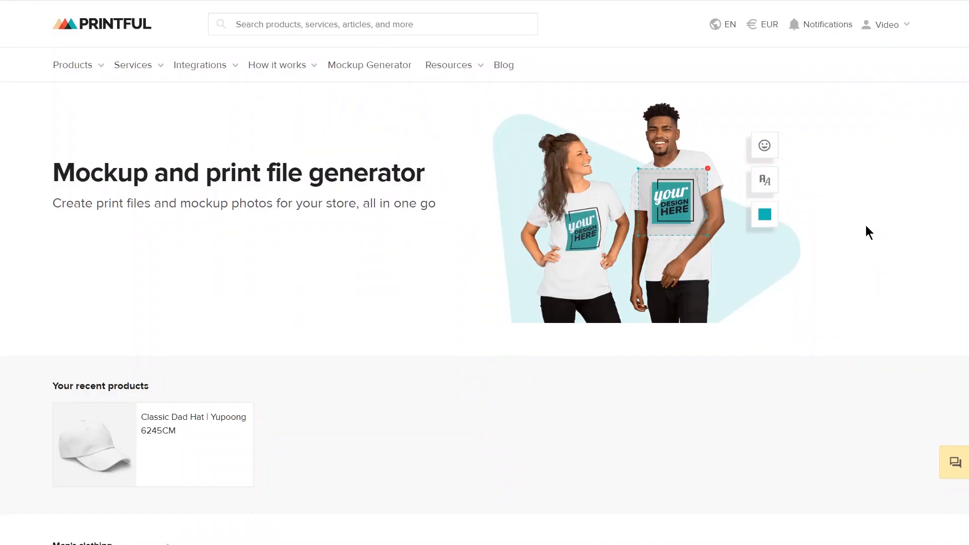
Start a new product from the men's shirts, choosing the Unisex Premium T-Shirt | Bella + Canvas 3001 with the Embroidery technique.
scroll(865, 225, down, 8)
click(346, 228)
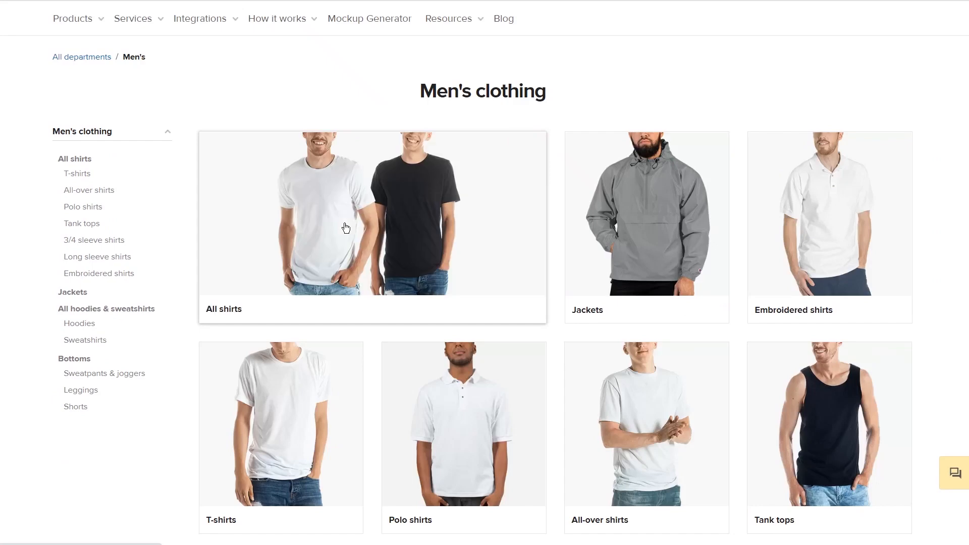
click(346, 229)
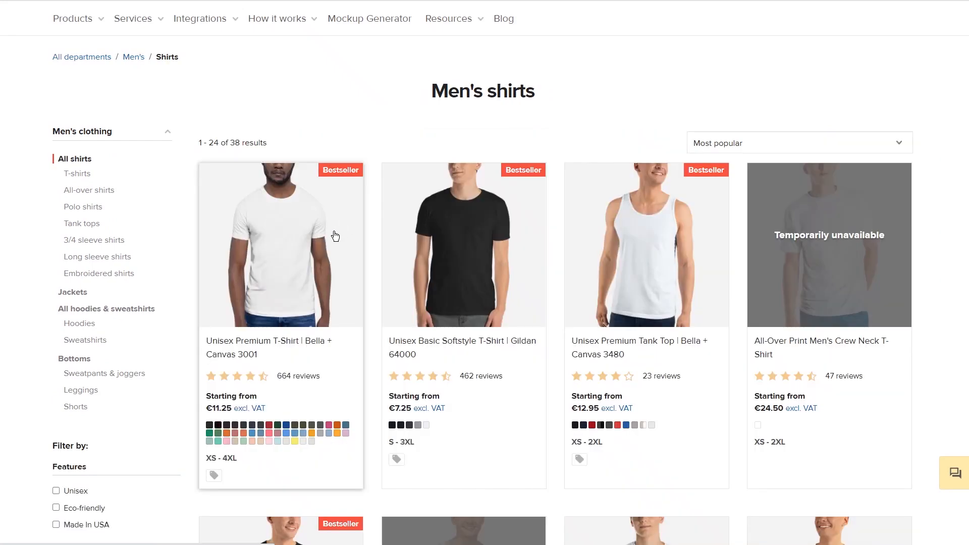
click(303, 257)
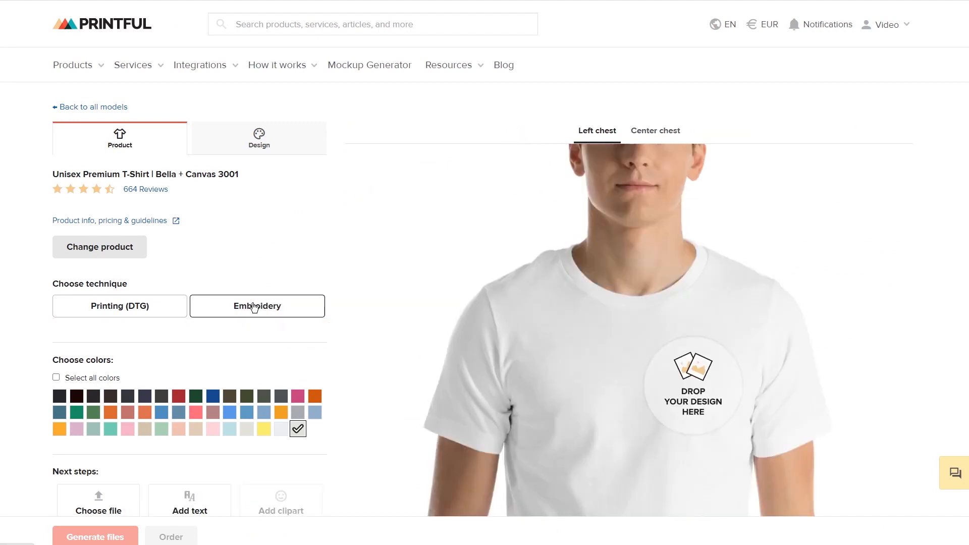
Add Yellow and Ash to the T-shirt's colors and switch the preview back to White.
click(265, 430)
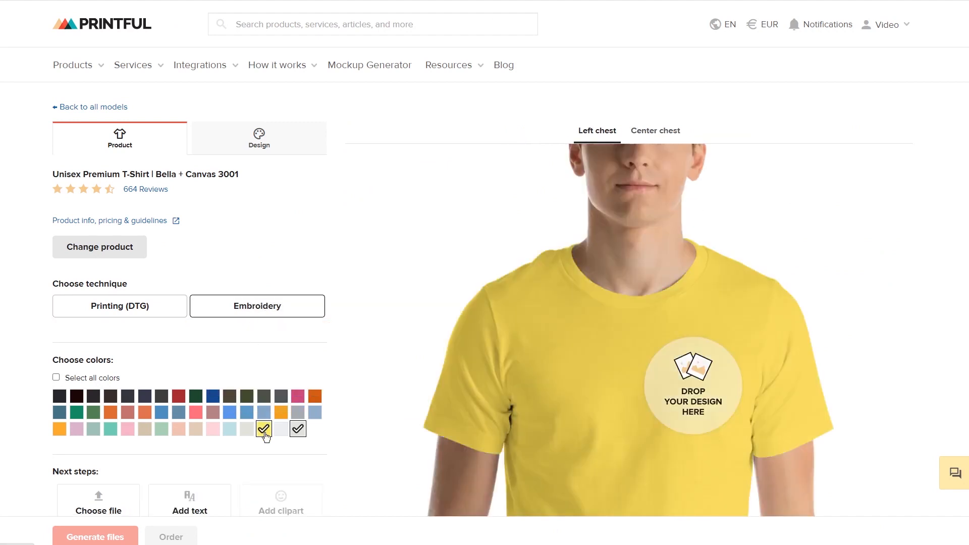
click(280, 430)
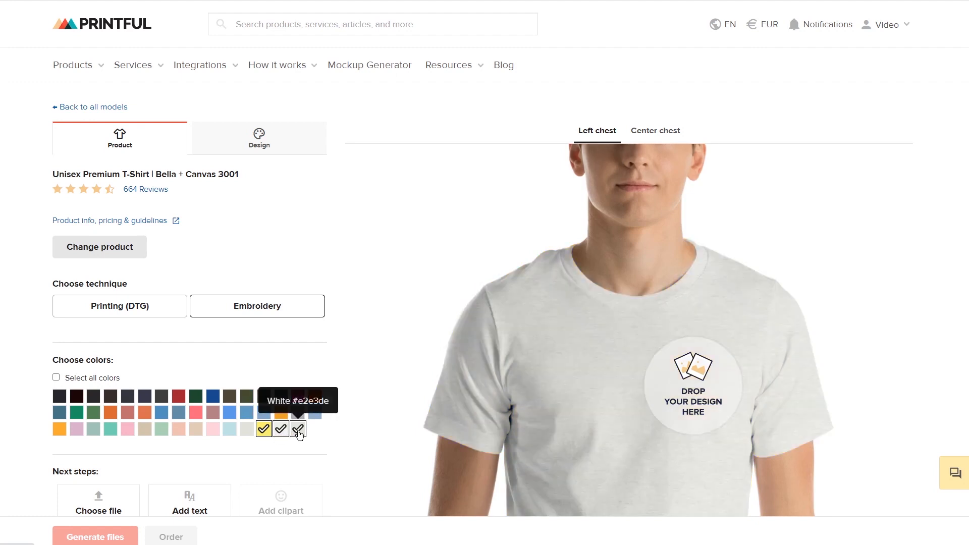
click(299, 433)
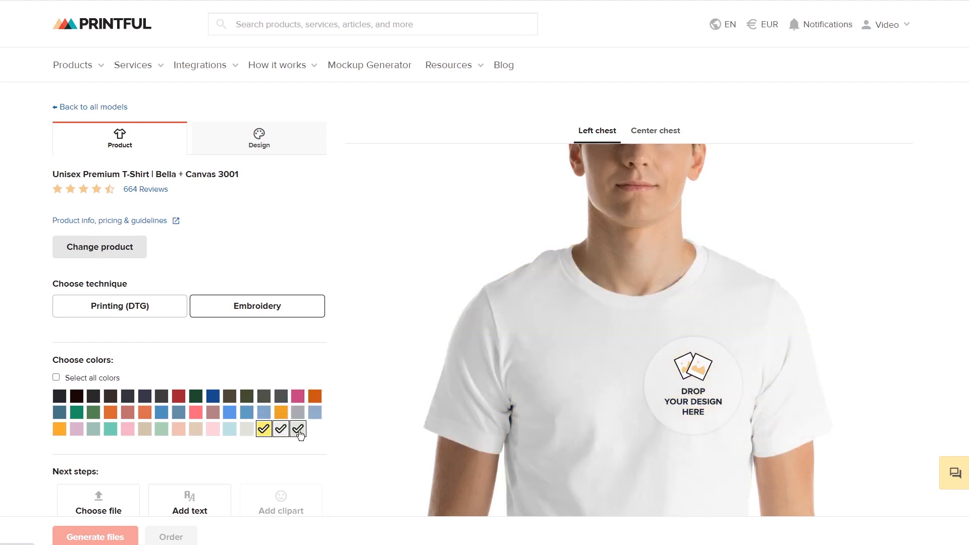
Place the Printful_pineapple embroidery file from the file library on the T-shirt's center chest.
click(668, 136)
click(303, 141)
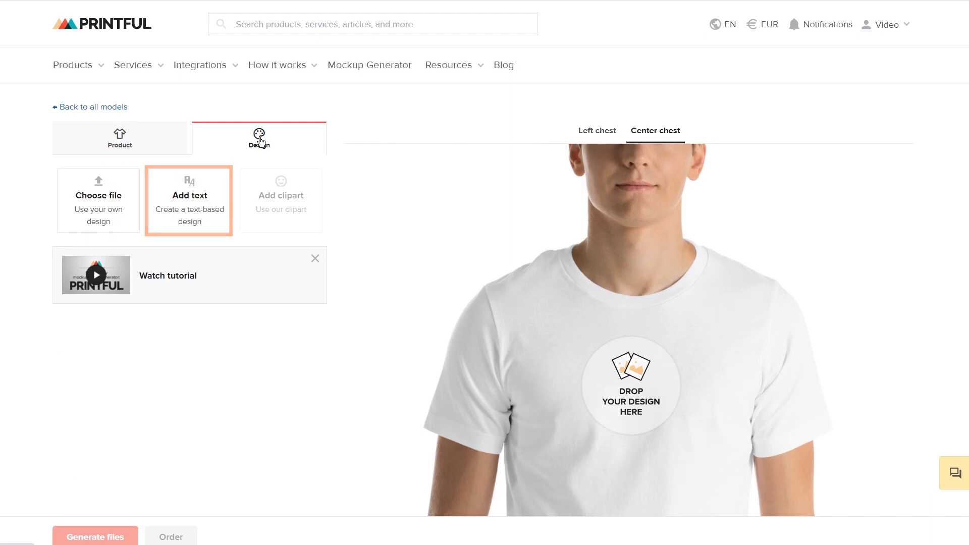
click(61, 217)
click(287, 82)
scroll(504, 313, down, 6)
scroll(504, 312, down, 7)
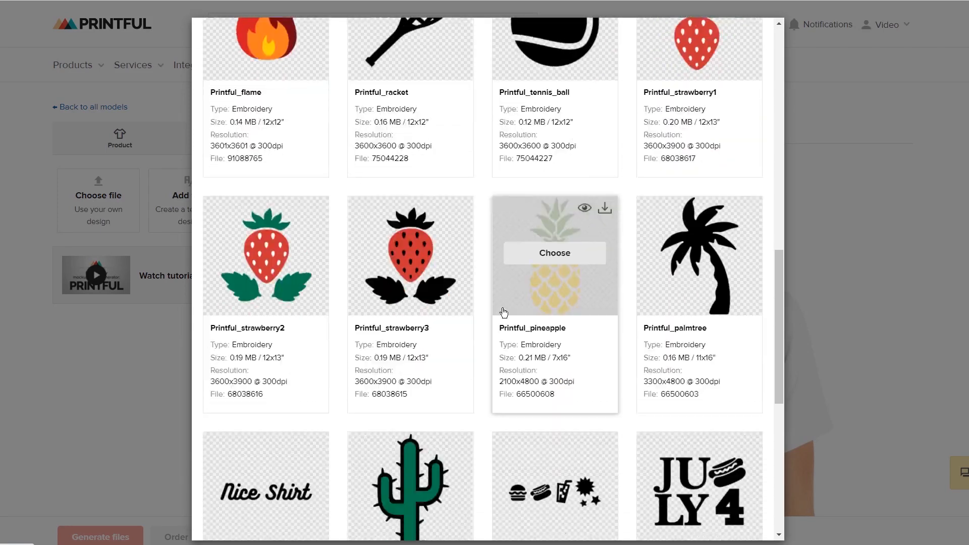
click(575, 247)
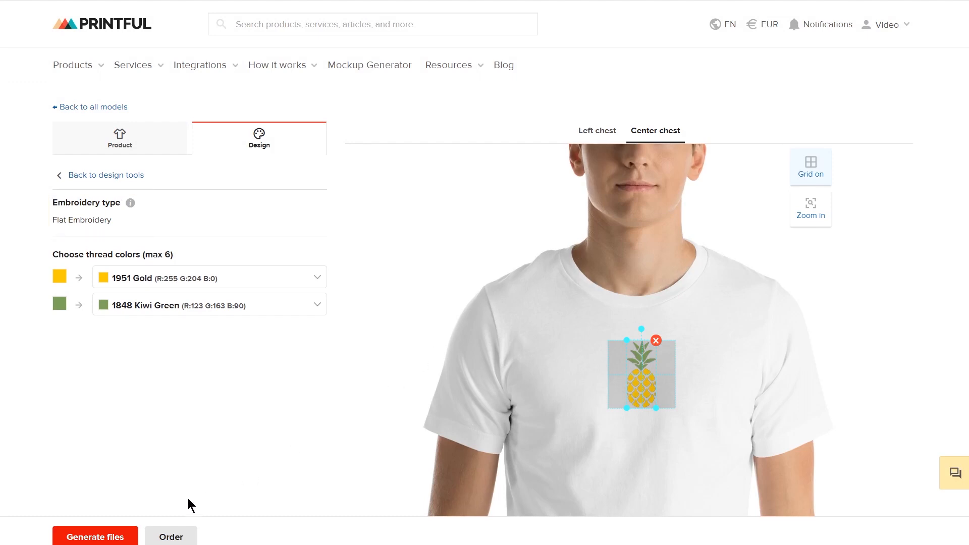
Add the Men's 2, Women's Lifestyle 2 and Couple's mockup styles and generate the T-shirt's mockups with the center chest embroidery file.
click(100, 540)
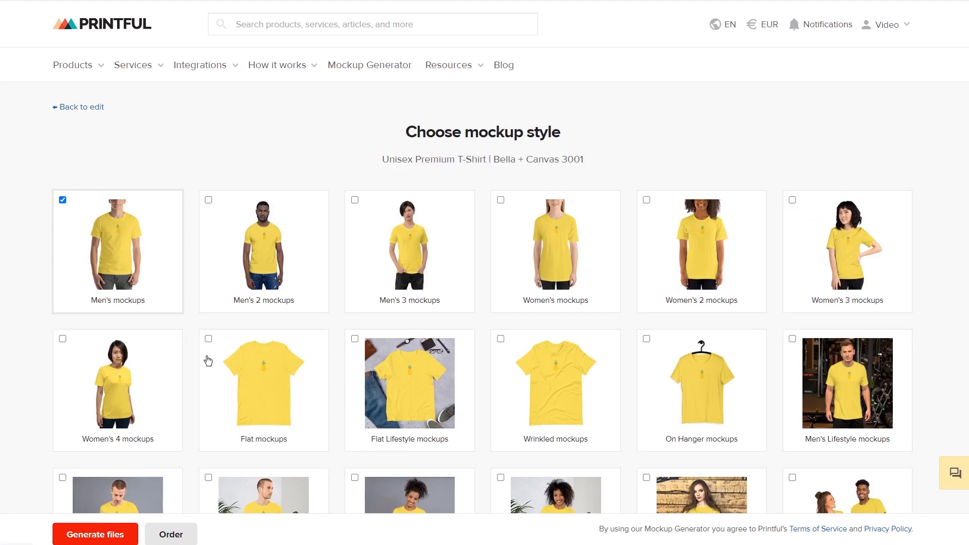
click(271, 283)
scroll(271, 280, down, 1)
scroll(271, 281, down, 2)
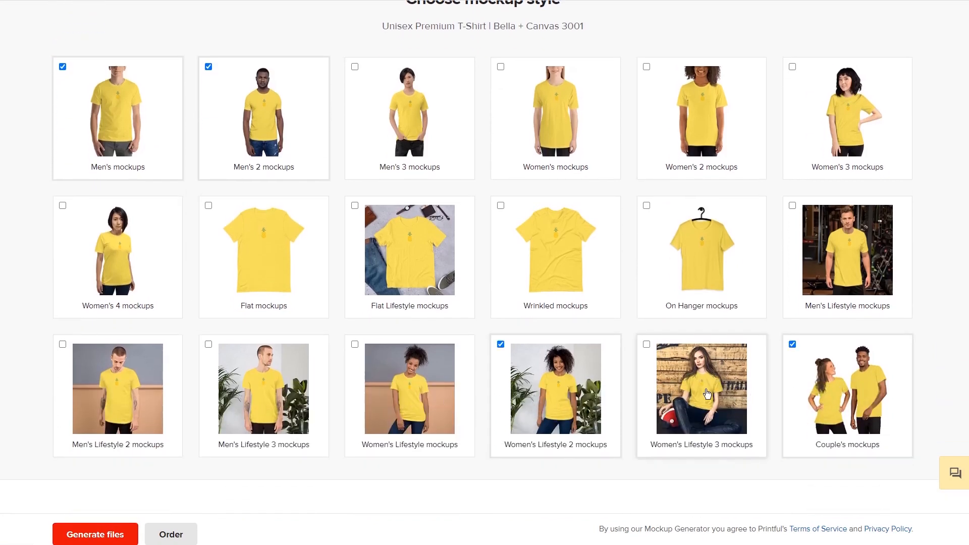
scroll(707, 393, down, 15)
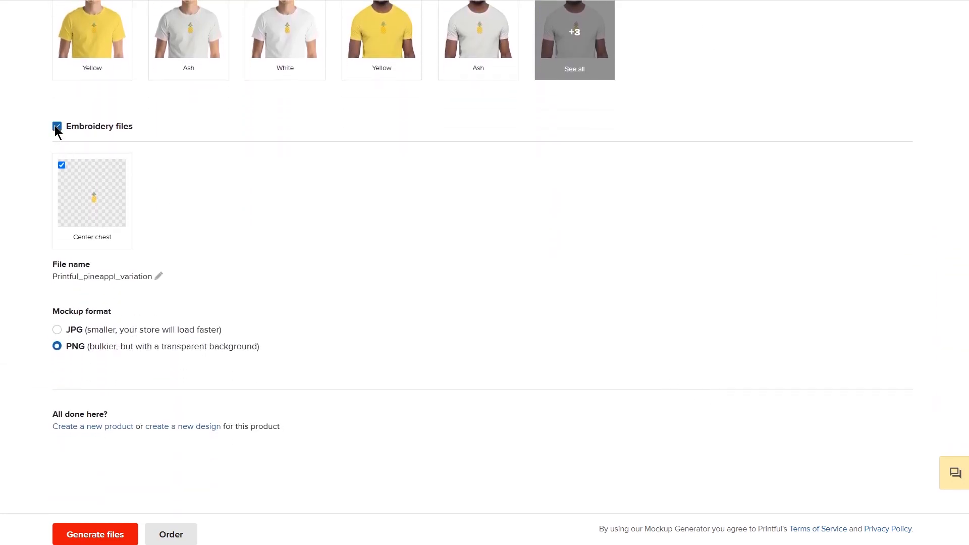
click(96, 536)
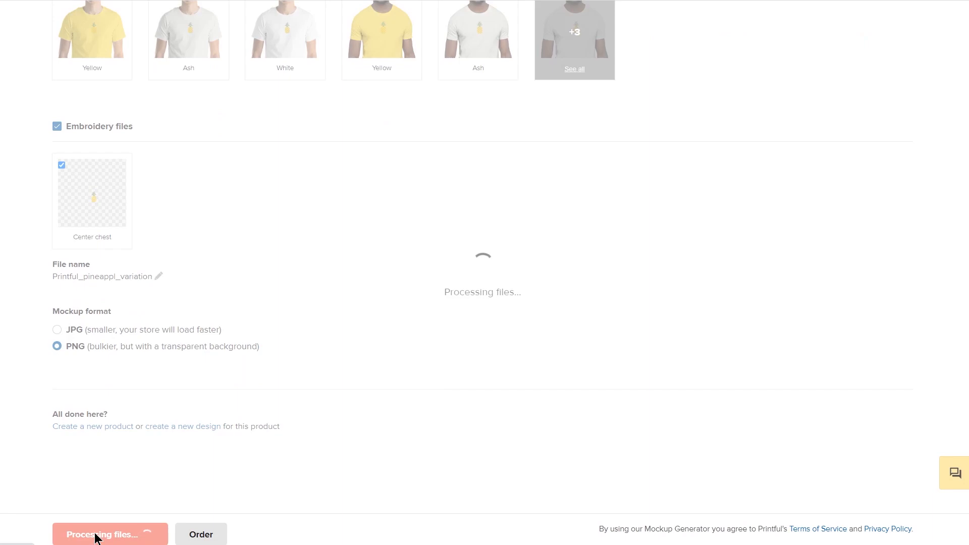